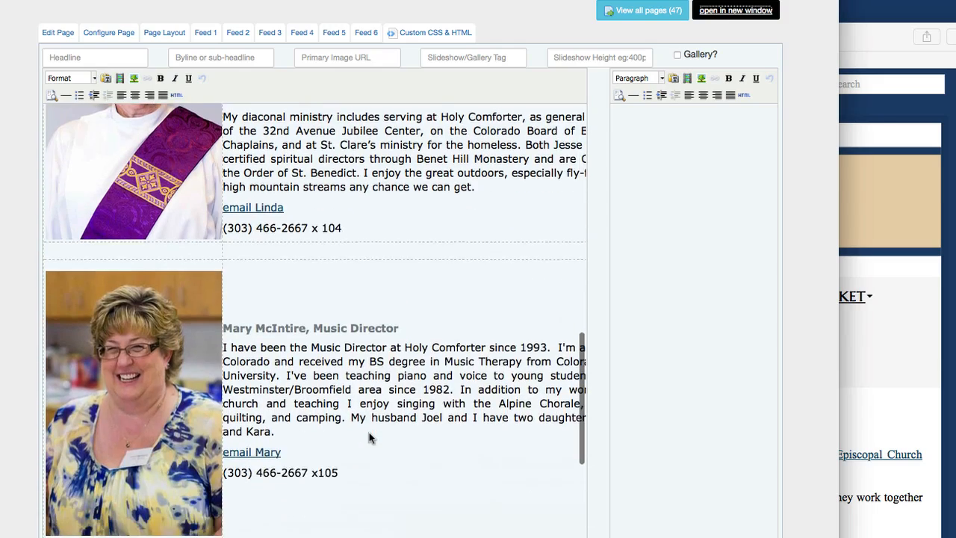
scroll(369, 437, up, 15)
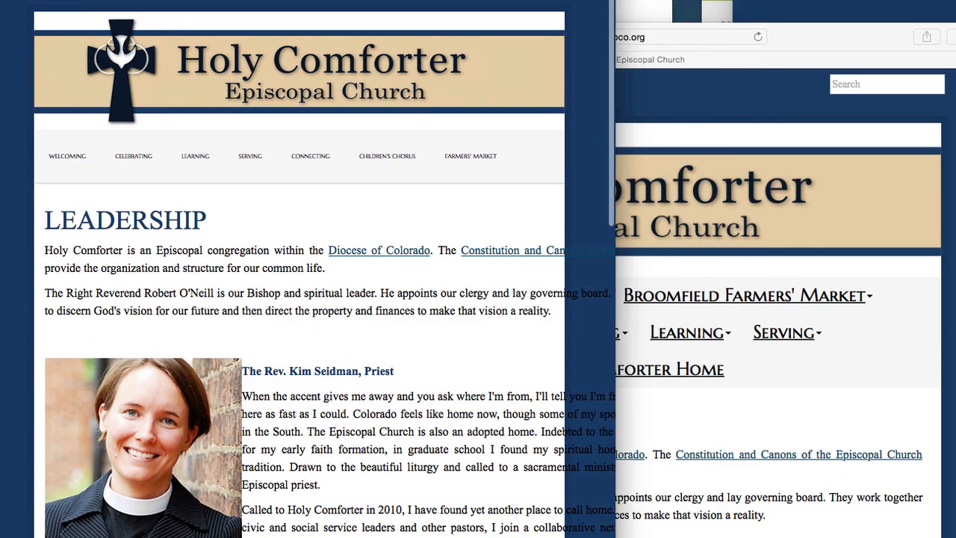
drag(520, 383, 620, 530)
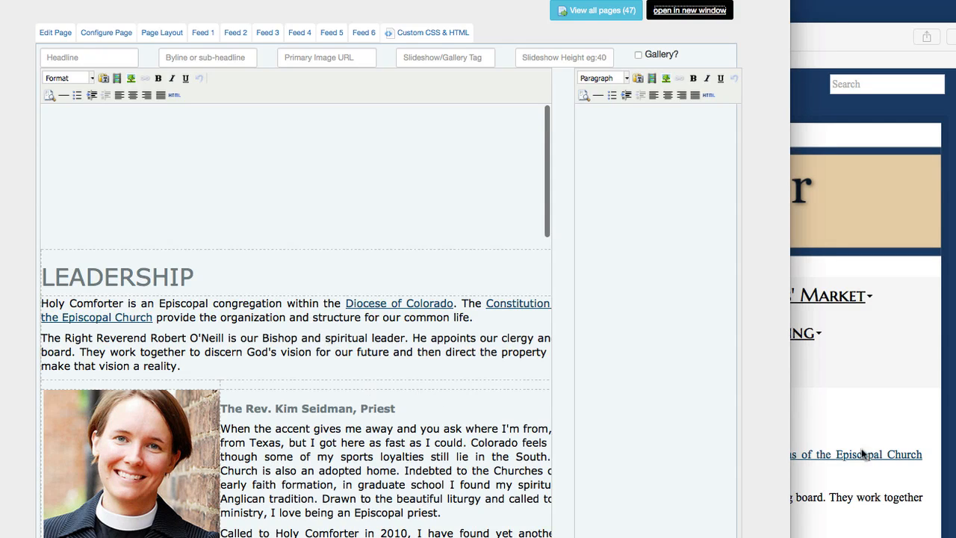
click(838, 413)
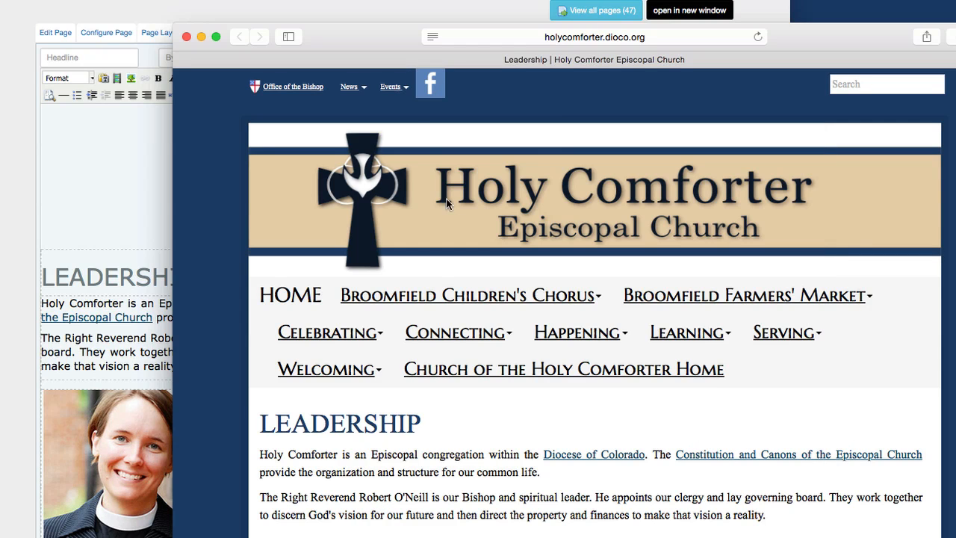
drag(375, 31, 364, 0)
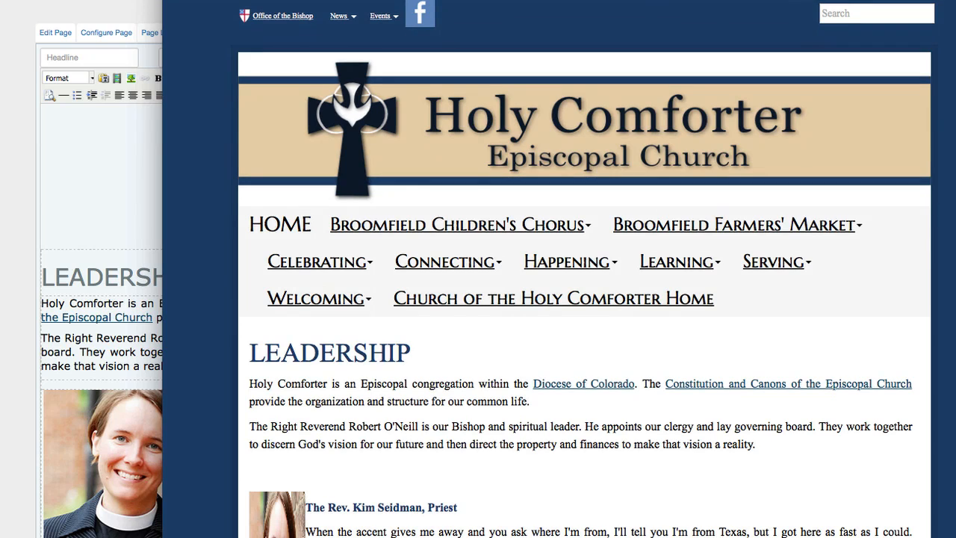
drag(955, 299, 533, 299)
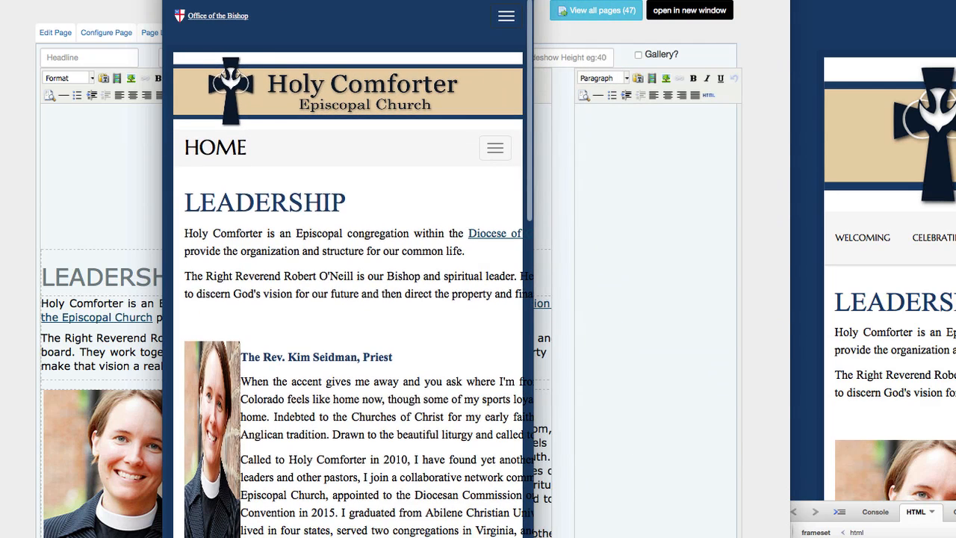
scroll(349, 299, down, 3)
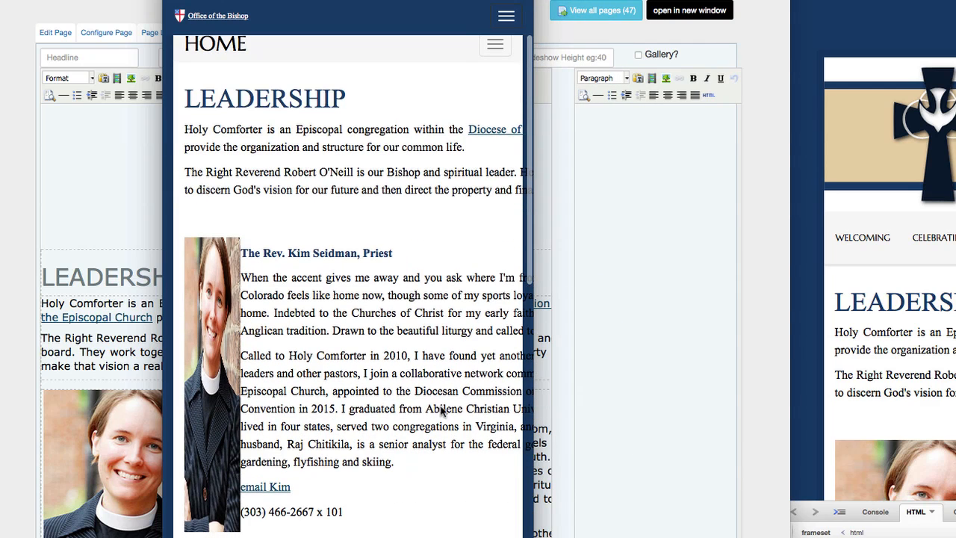
drag(452, 261, 446, 455)
scroll(447, 457, right, 5)
scroll(441, 458, left, 8)
scroll(431, 455, right, 4)
scroll(431, 454, right, 3)
scroll(431, 454, left, 8)
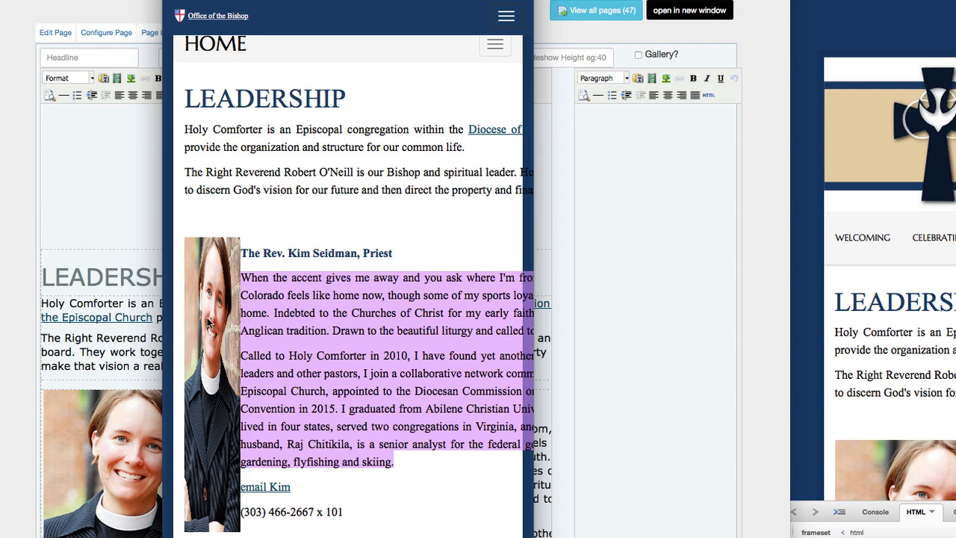
Scroll through the narrowed page, then widen the window back to desktop width.
scroll(348, 299, down, 15)
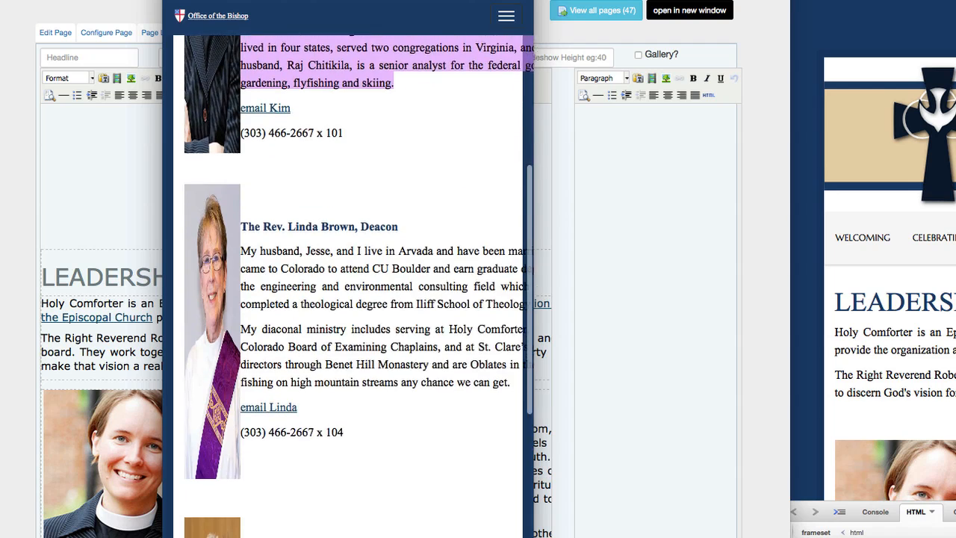
scroll(348, 299, down, 5)
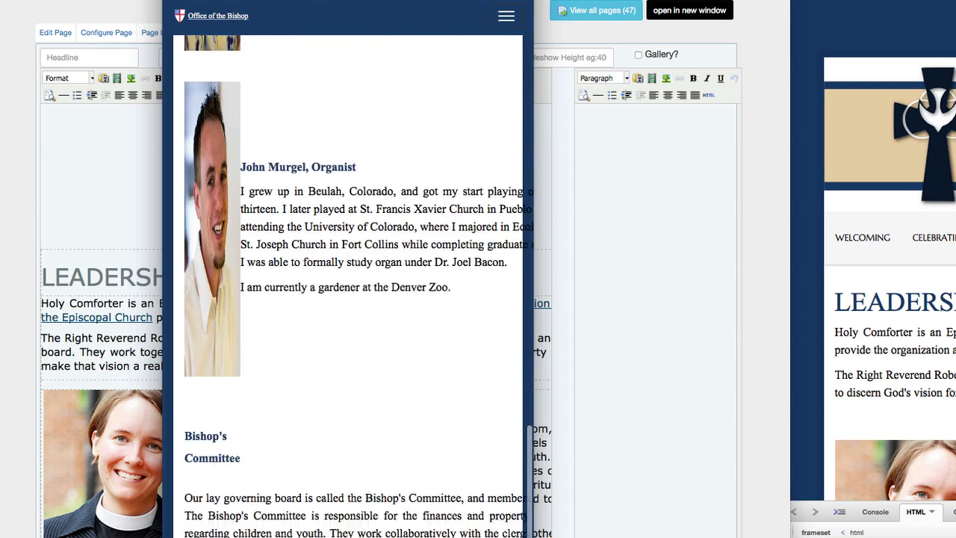
scroll(348, 299, up, 11)
scroll(348, 299, up, 8)
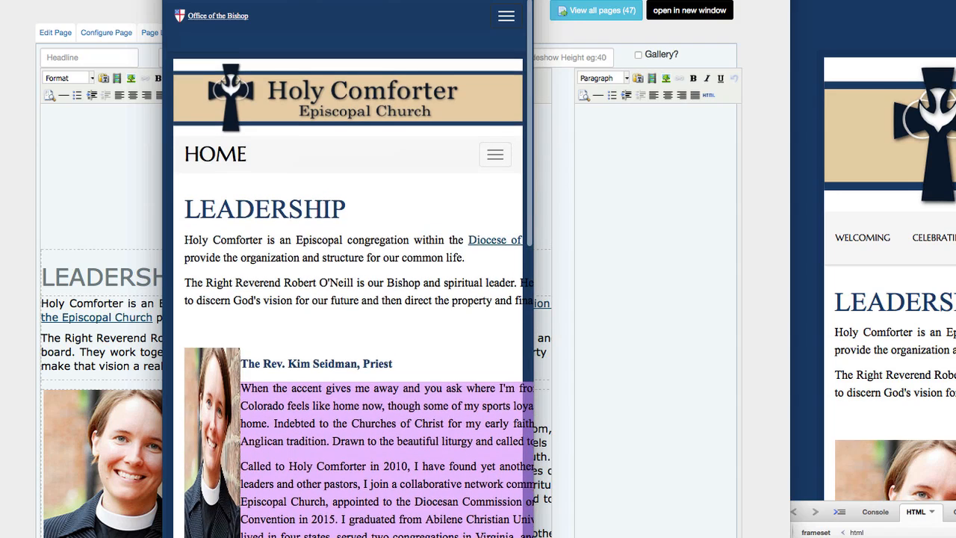
drag(534, 299, 911, 299)
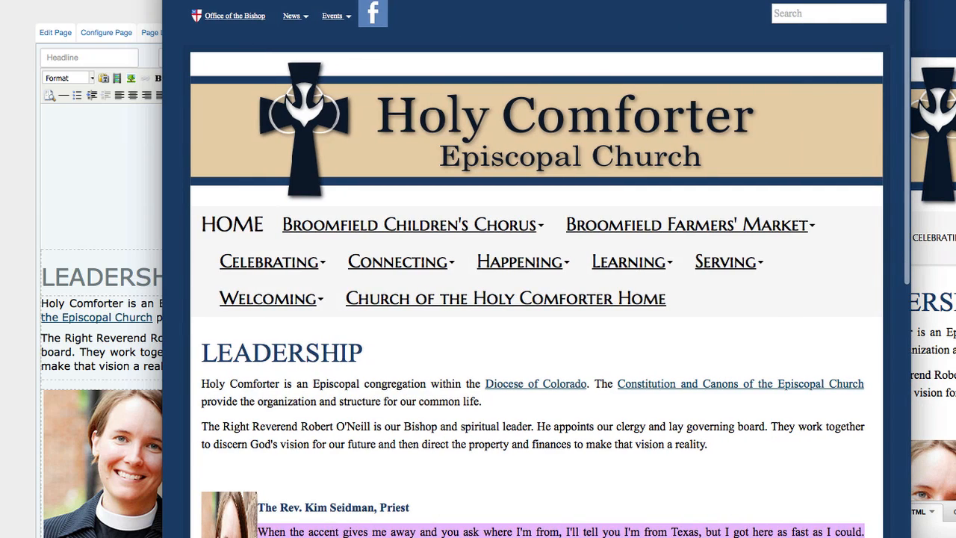
View the Leadership page's HTML source and highlight the opening table tag with its 900px width.
click(2, 443)
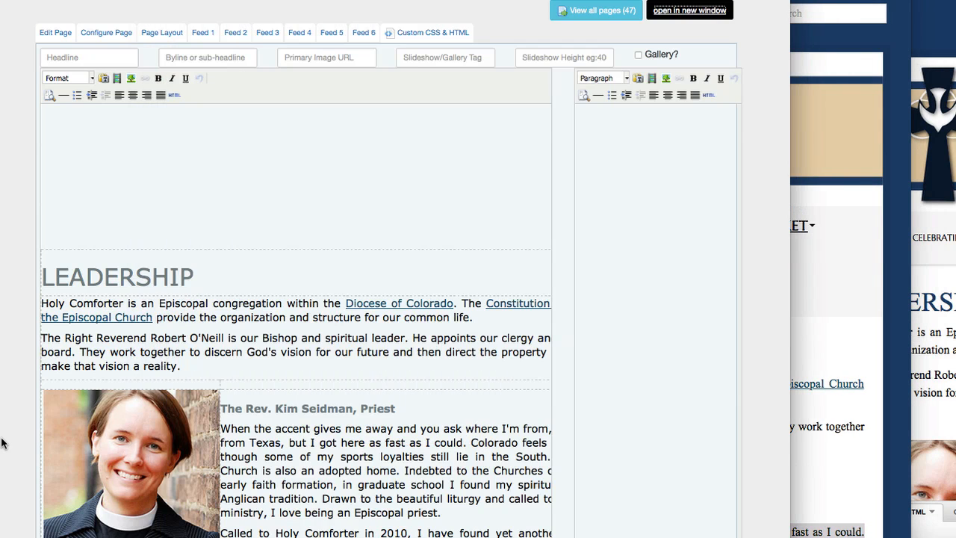
scroll(340, 505, down, 5)
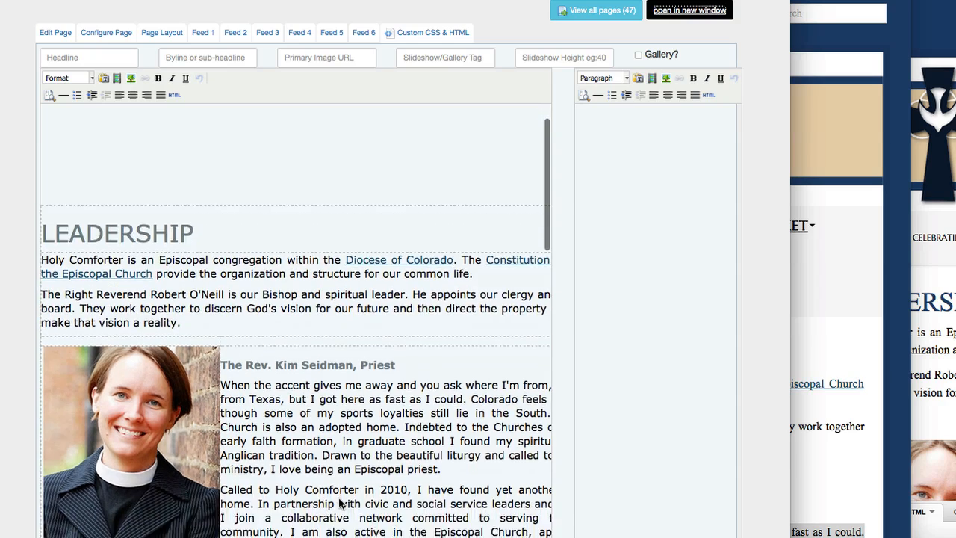
scroll(340, 505, down, 9)
scroll(340, 503, up, 15)
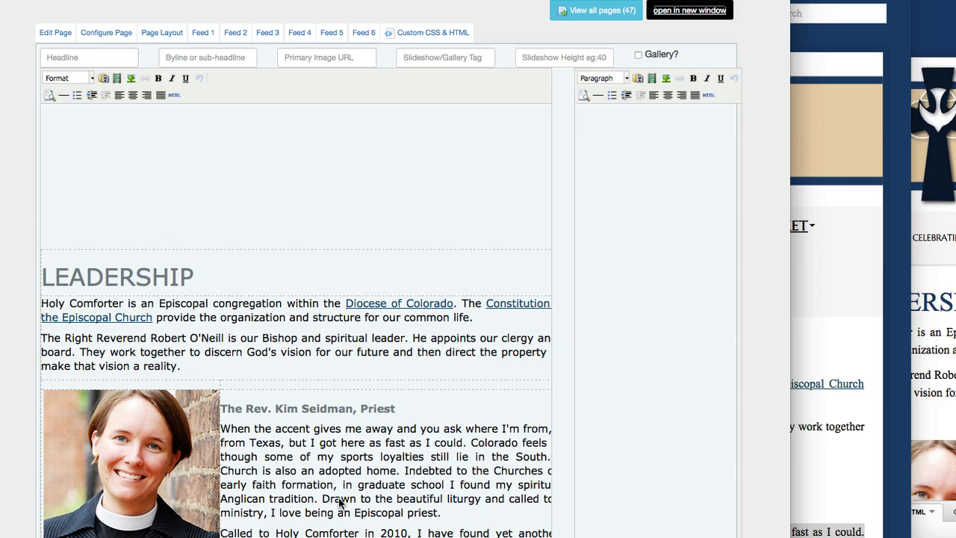
click(173, 95)
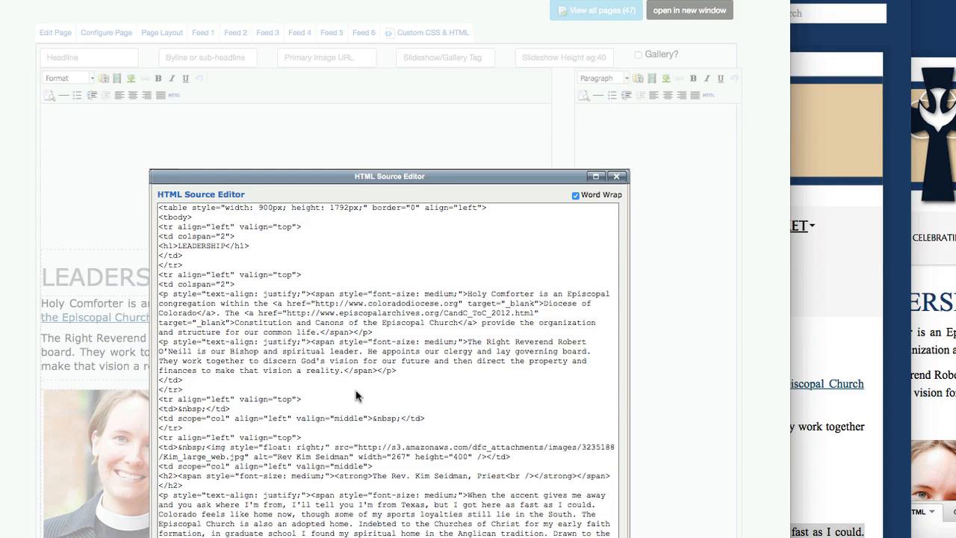
drag(487, 208, 492, 194)
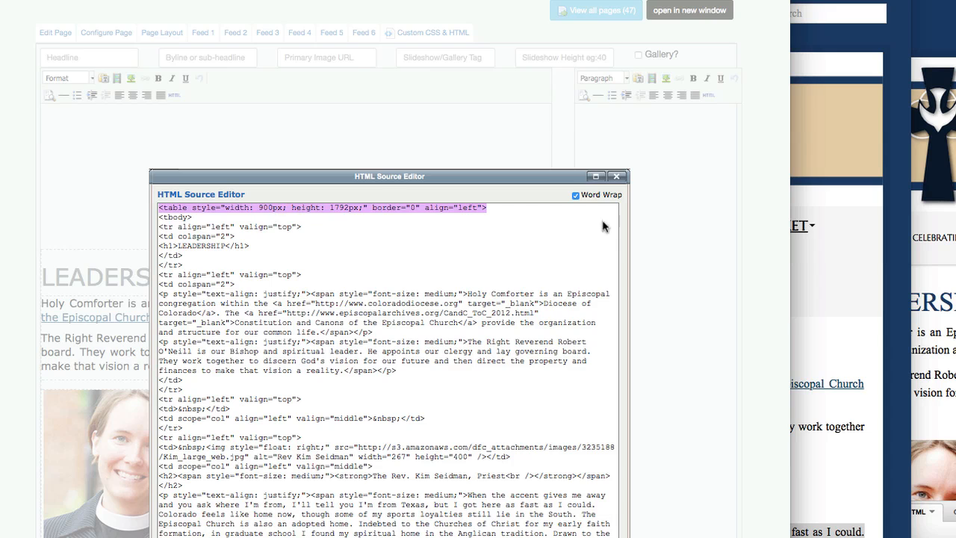
click(833, 247)
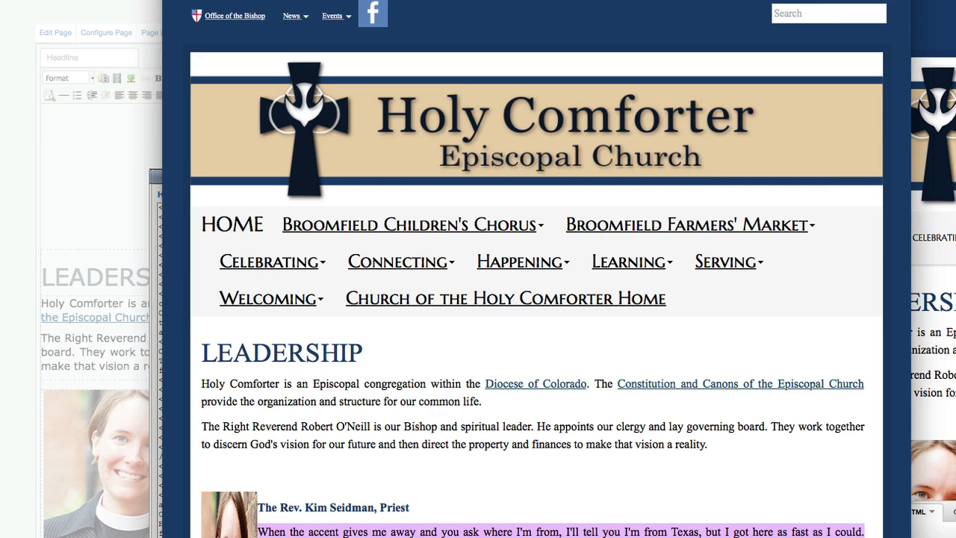
drag(911, 298, 535, 299)
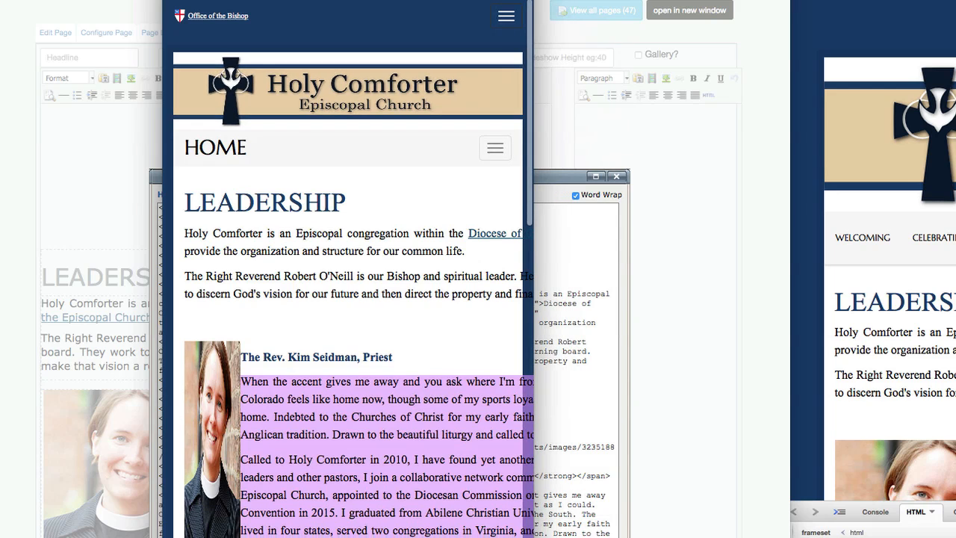
drag(350, 357, 383, 537)
scroll(348, 336, right, 4)
scroll(348, 336, left, 4)
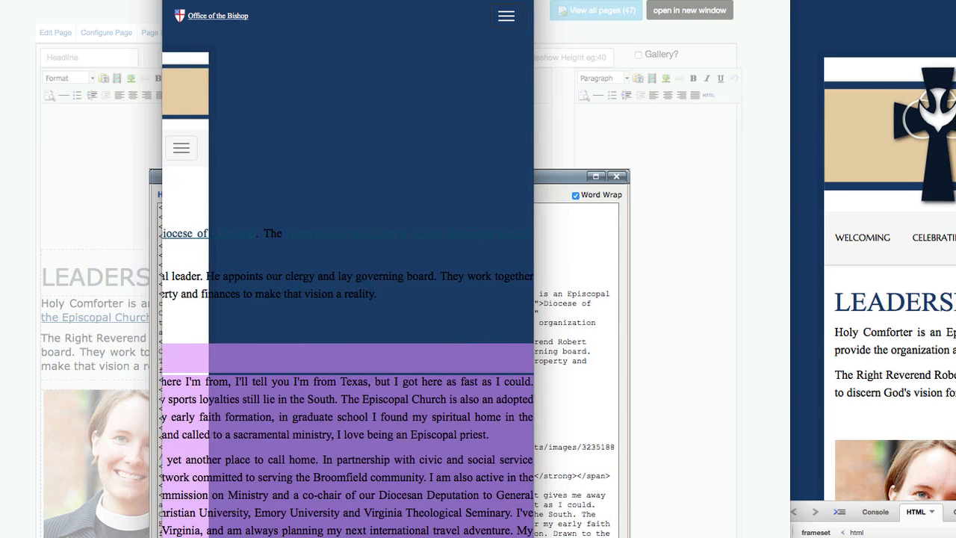
scroll(348, 336, right, 4)
scroll(349, 336, left, 4)
scroll(348, 337, right, 4)
scroll(348, 337, left, 4)
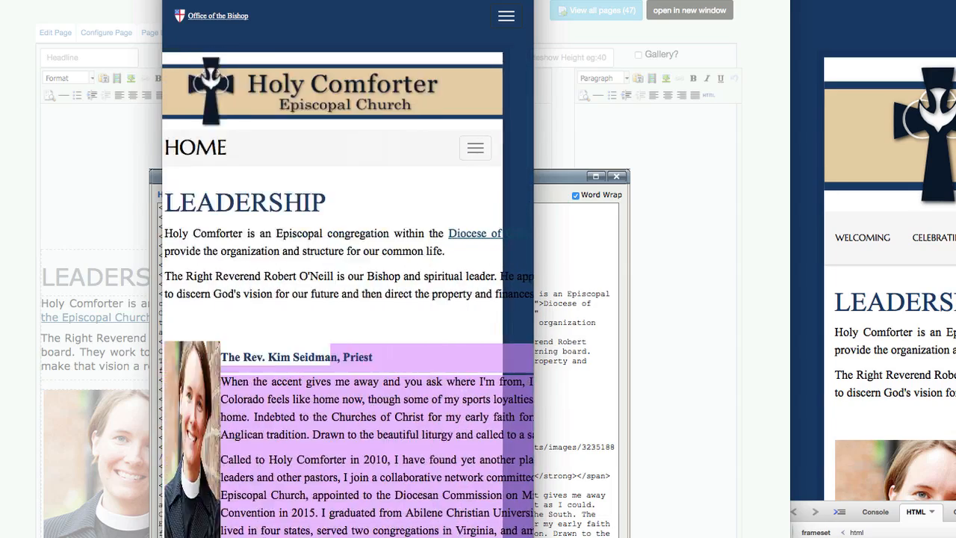
scroll(348, 336, right, 4)
scroll(348, 336, left, 4)
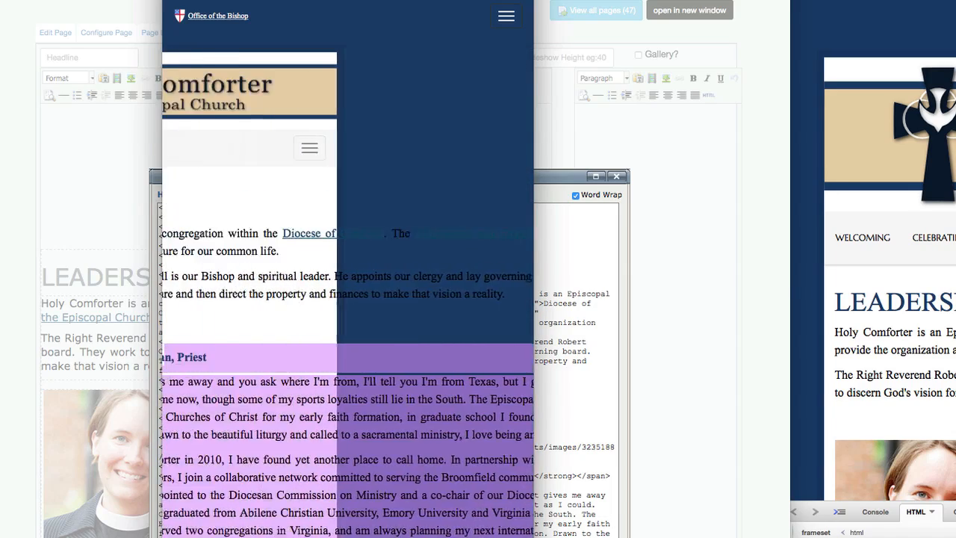
scroll(348, 336, right, 4)
scroll(348, 336, left, 4)
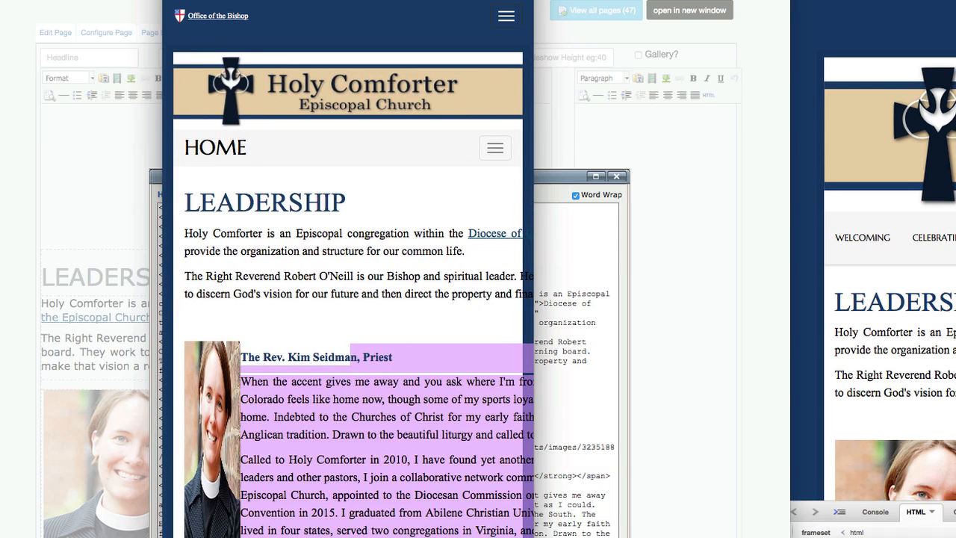
drag(534, 523, 885, 523)
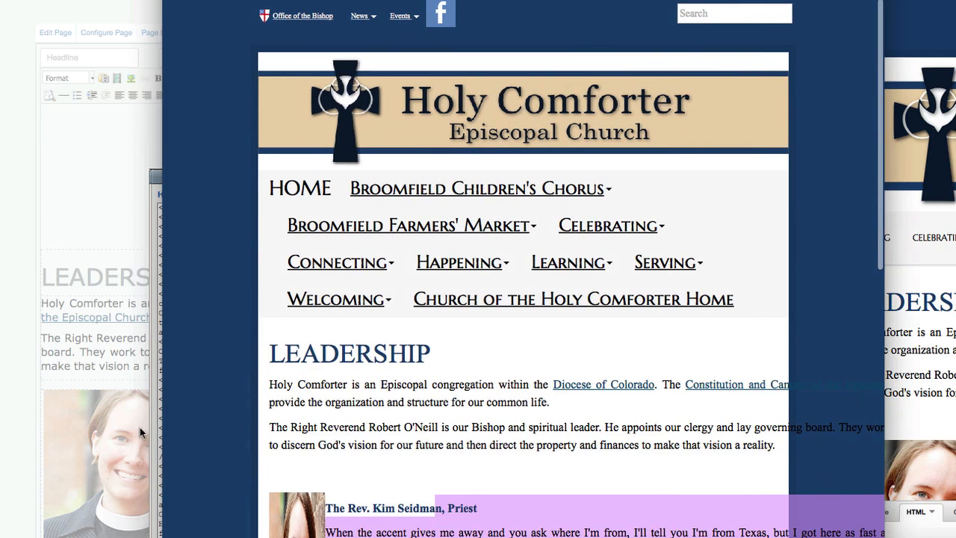
Change the table width from 900px to 100% in the HTML source, apply it, and save the page.
click(10, 403)
double_click(269, 208)
text(100%)
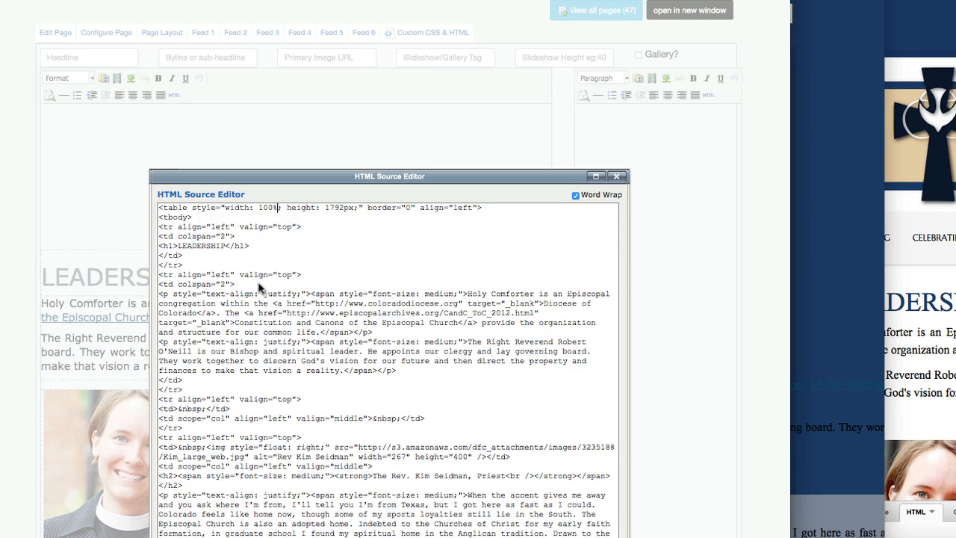
click(183, 536)
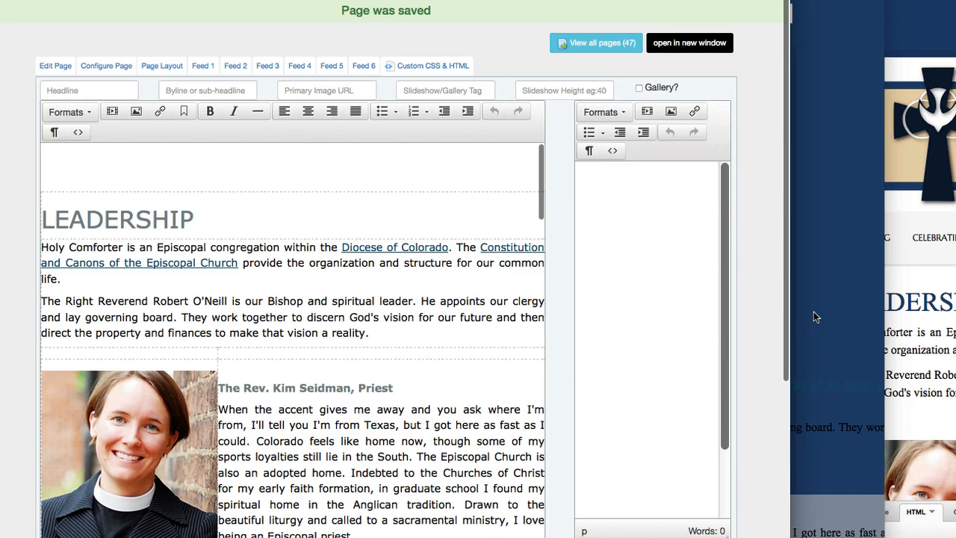
click(842, 287)
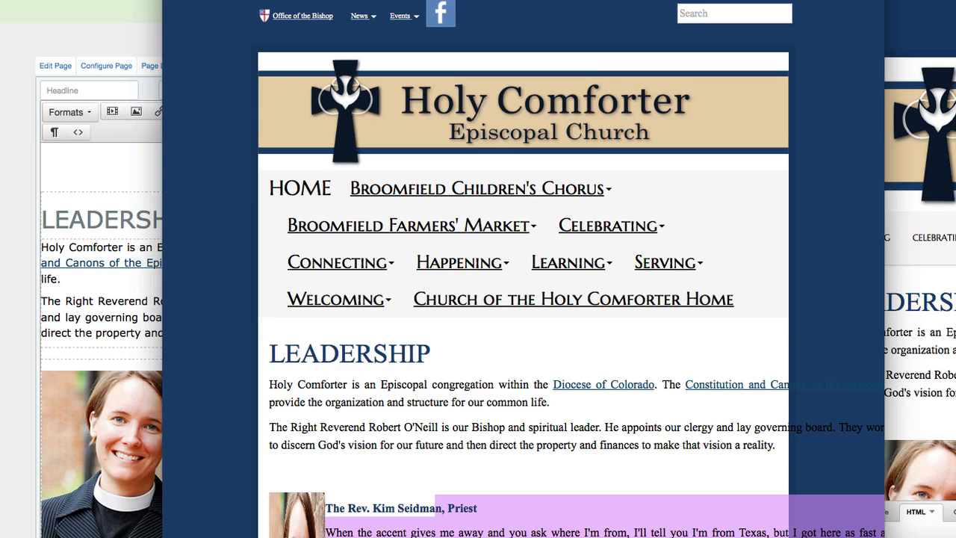
drag(290, 6, 240, 0)
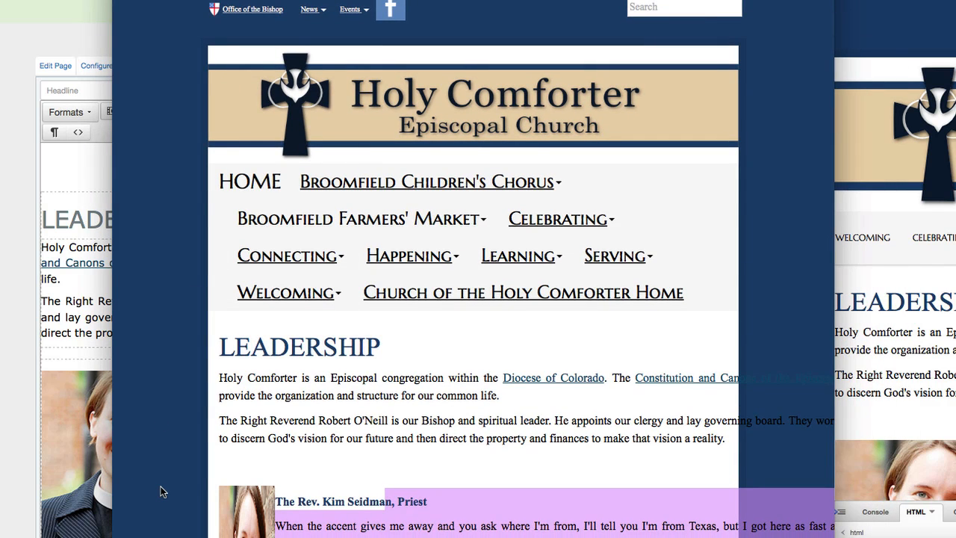
scroll(160, 489, down, 3)
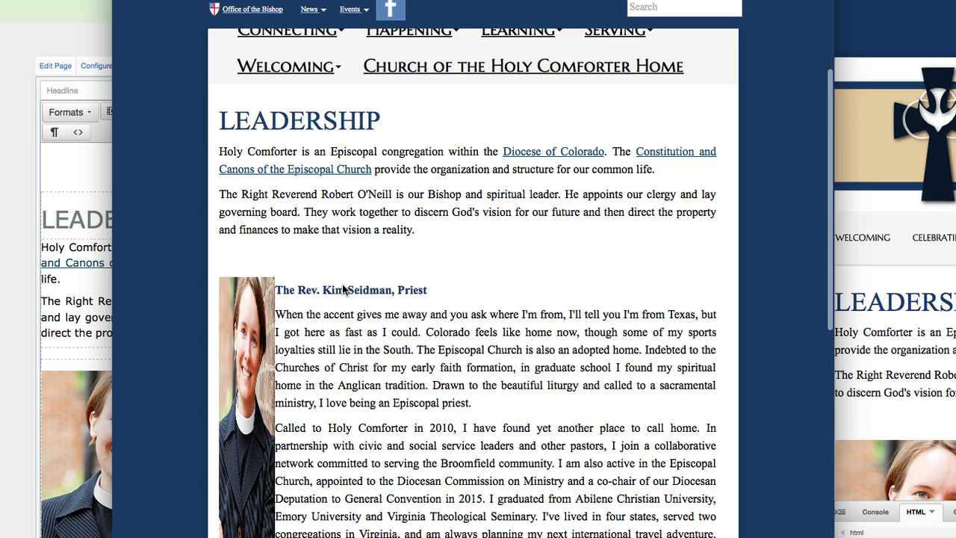
drag(344, 290, 418, 537)
scroll(451, 535, up, 1)
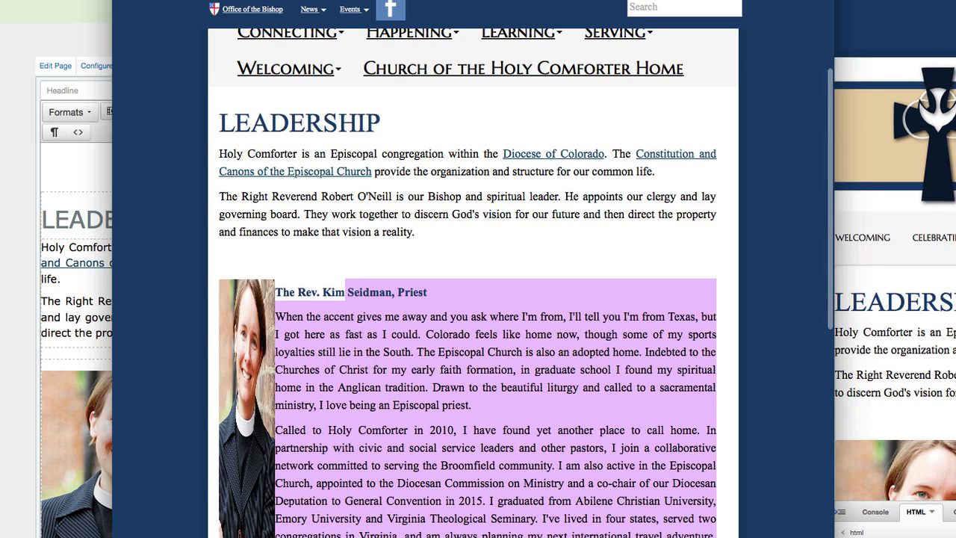
drag(835, 534, 934, 535)
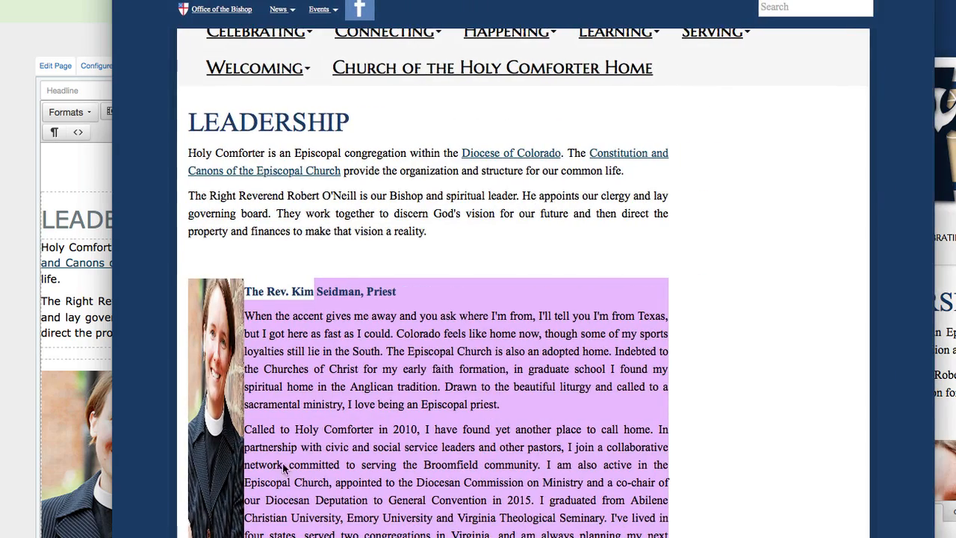
click(4, 393)
click(144, 449)
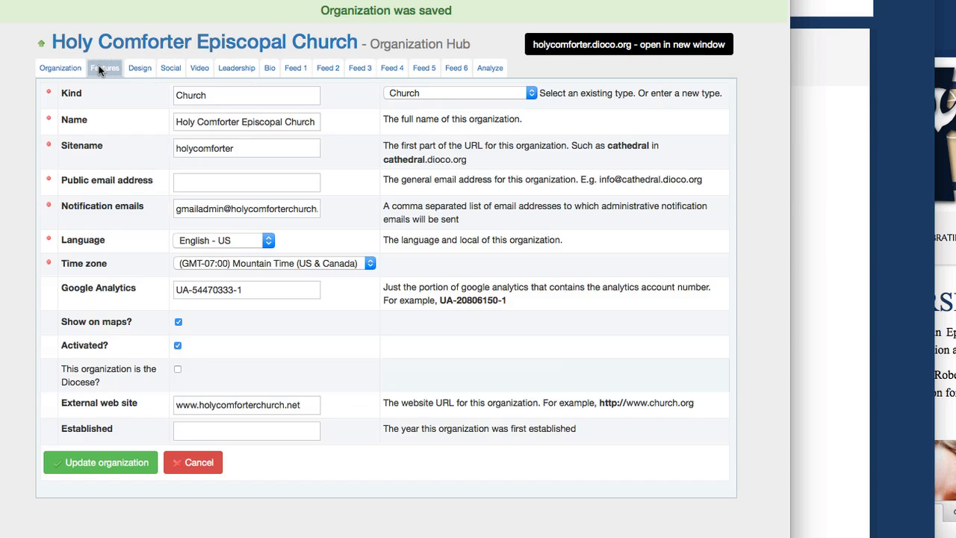
Set the organization's Editor Version to tinymce_3_5_10 in the Features settings.
click(104, 68)
click(379, 119)
click(374, 146)
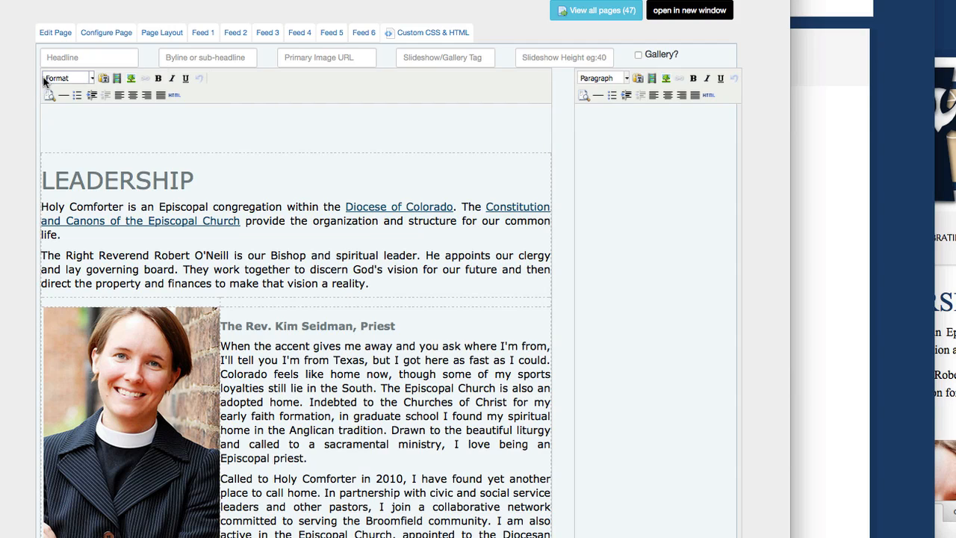
click(146, 377)
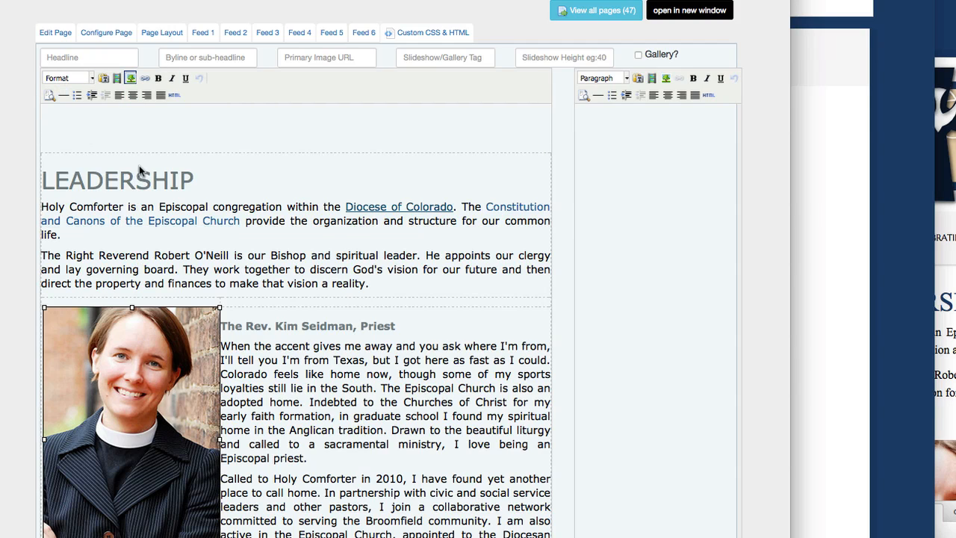
click(130, 78)
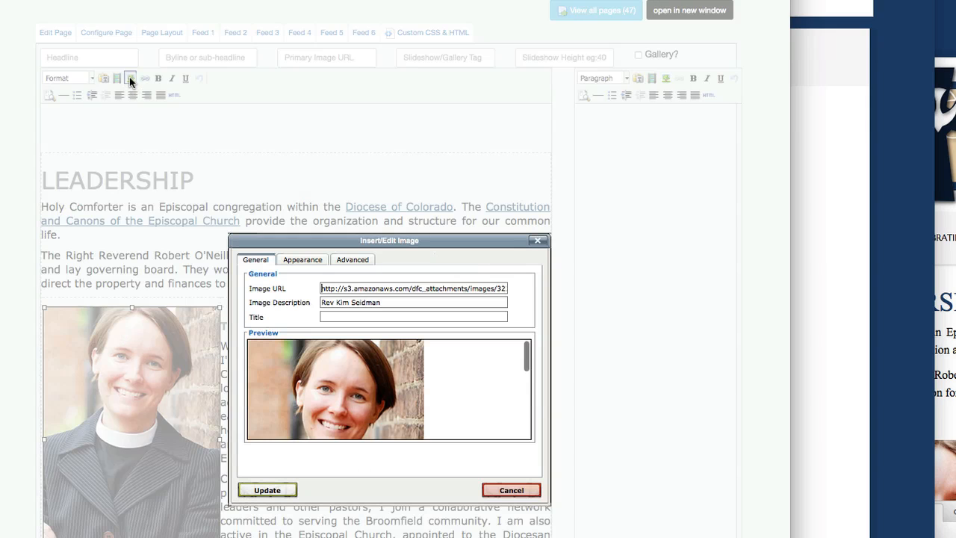
click(307, 264)
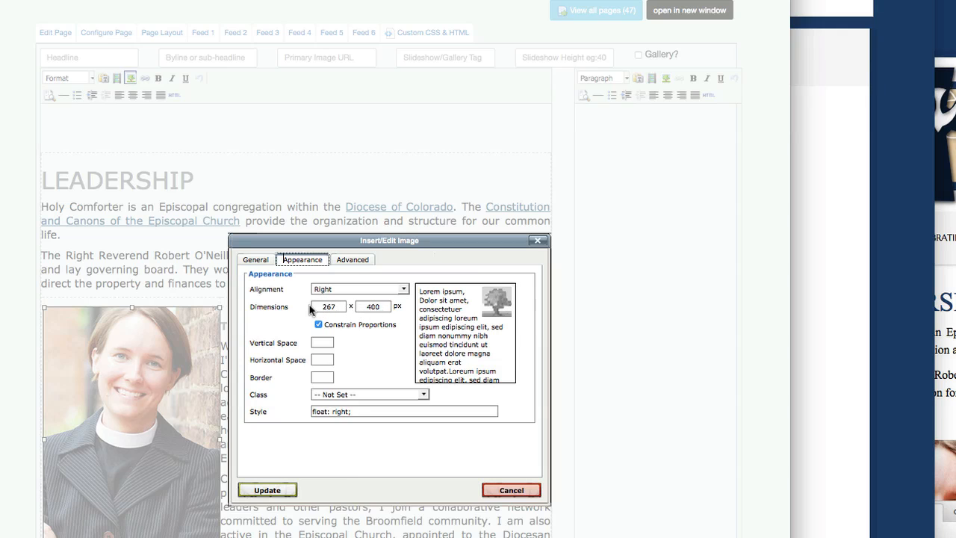
click(351, 290)
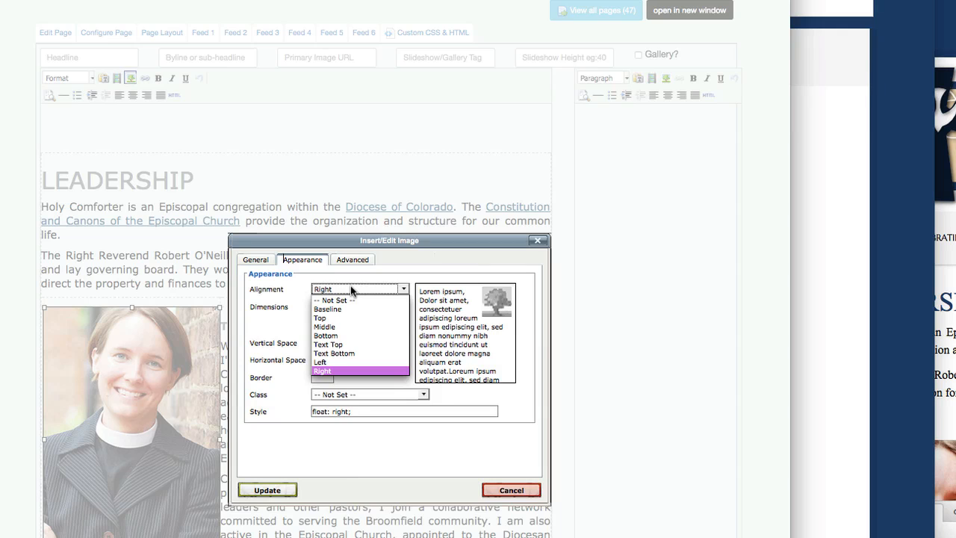
click(333, 362)
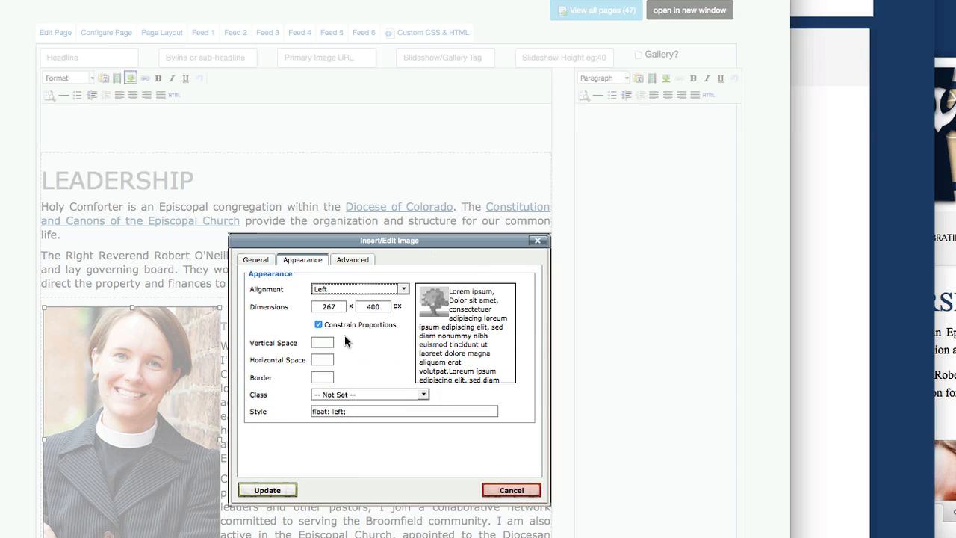
double_click(328, 308)
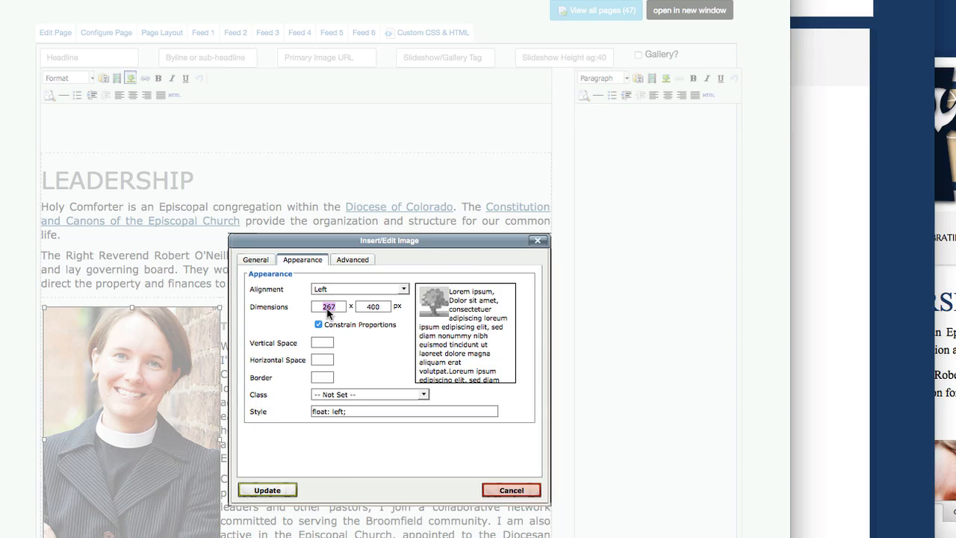
text(100%)
key(Tab)
key(BackSpace)
Apply the photo settings, reload the live page, and resize it to check the layout.
click(267, 490)
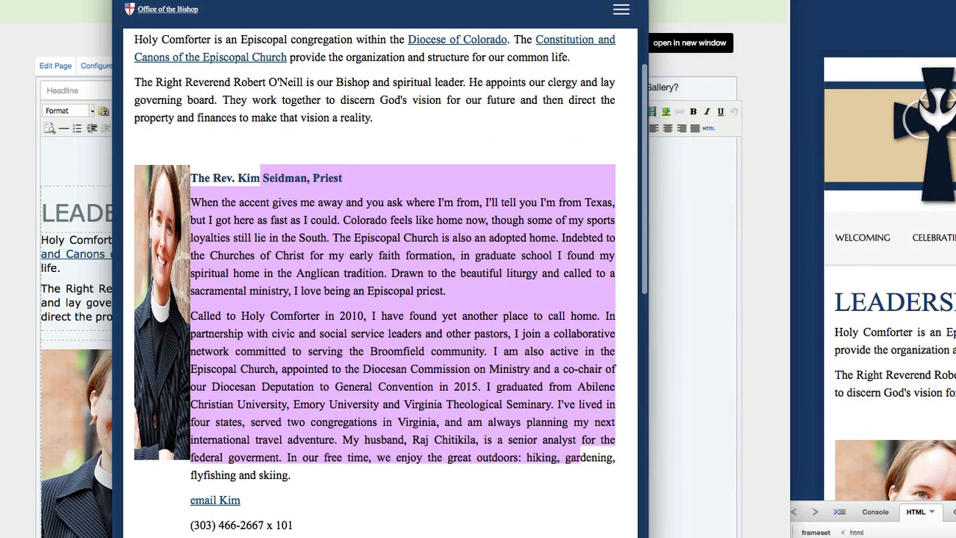
key(super+r)
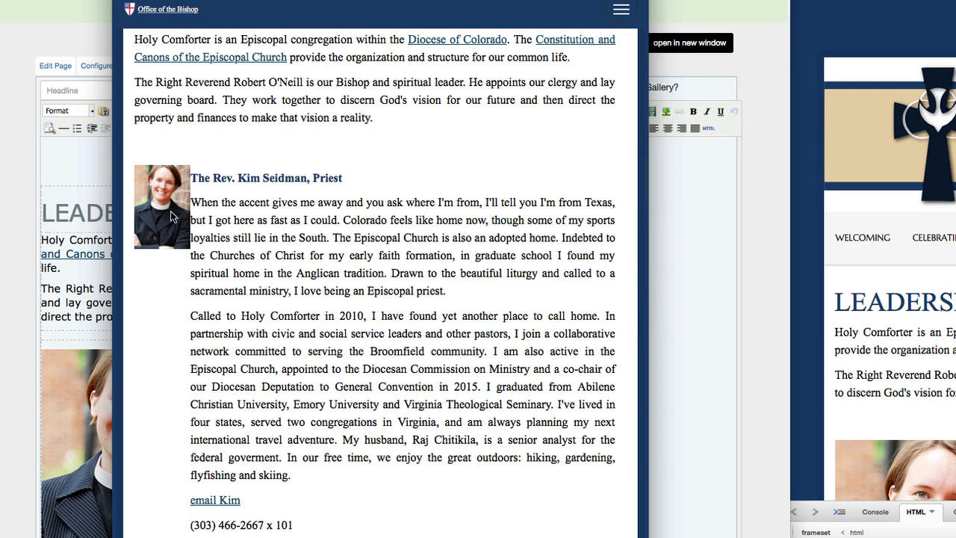
drag(648, 269, 869, 269)
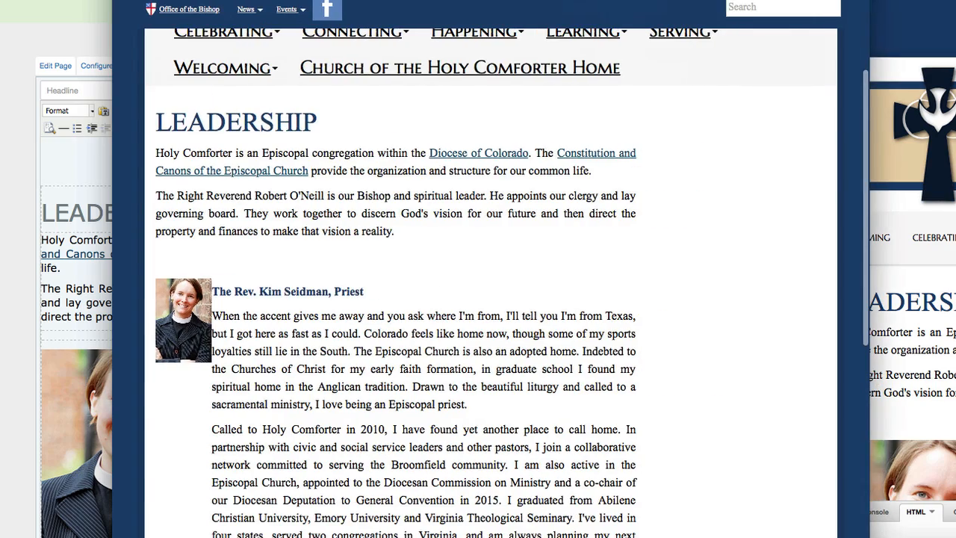
Move the preview window aside and return to the Leadership page editor.
drag(714, 0, 737, 0)
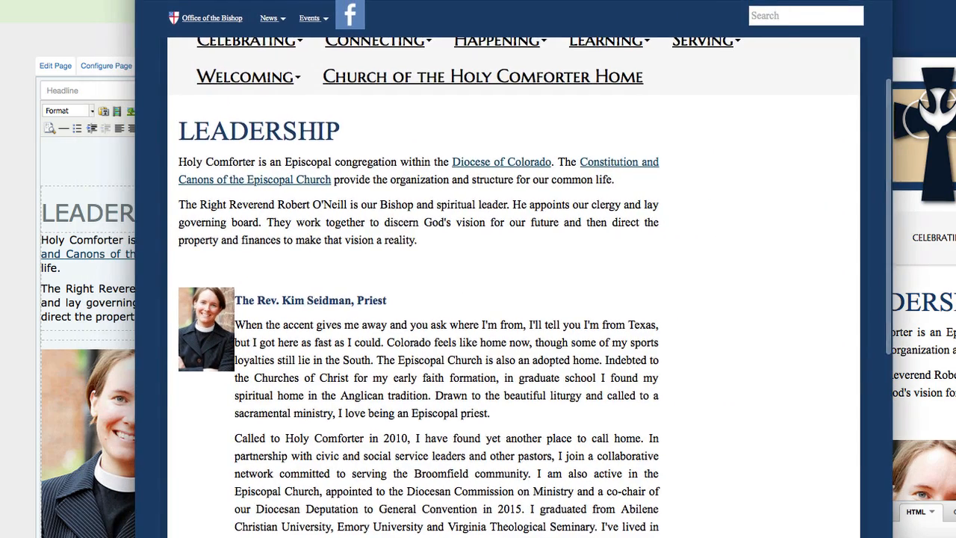
key(super+grave)
scroll(305, 449, down, 10)
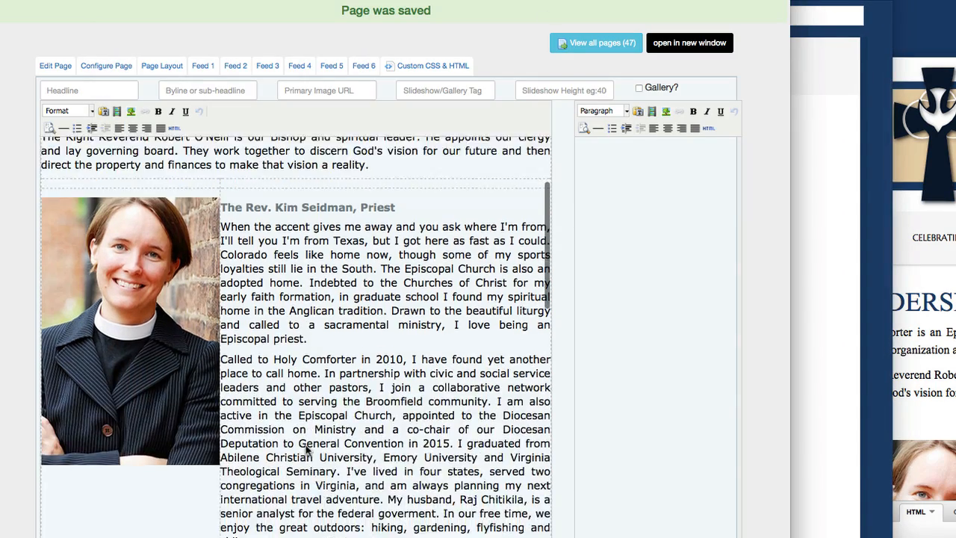
scroll(305, 448, down, 10)
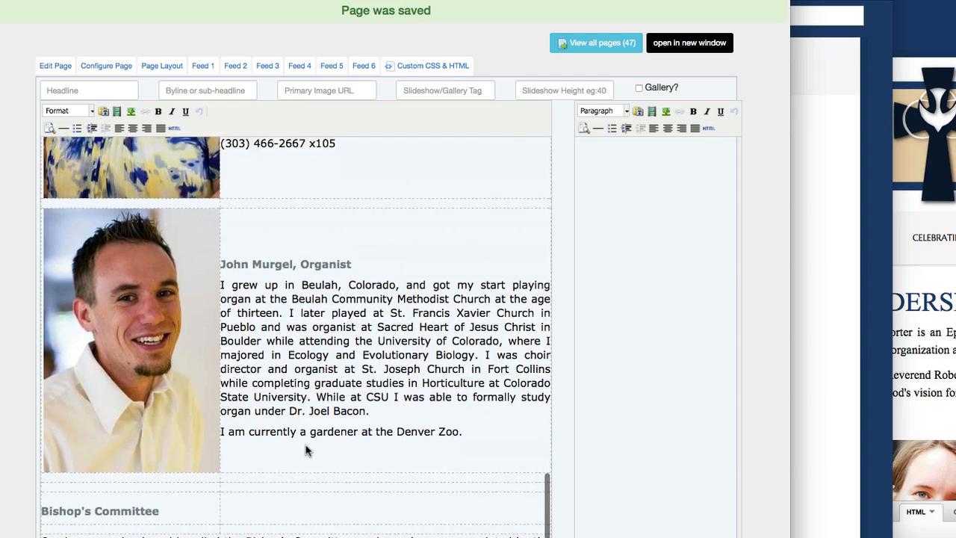
scroll(305, 449, up, 20)
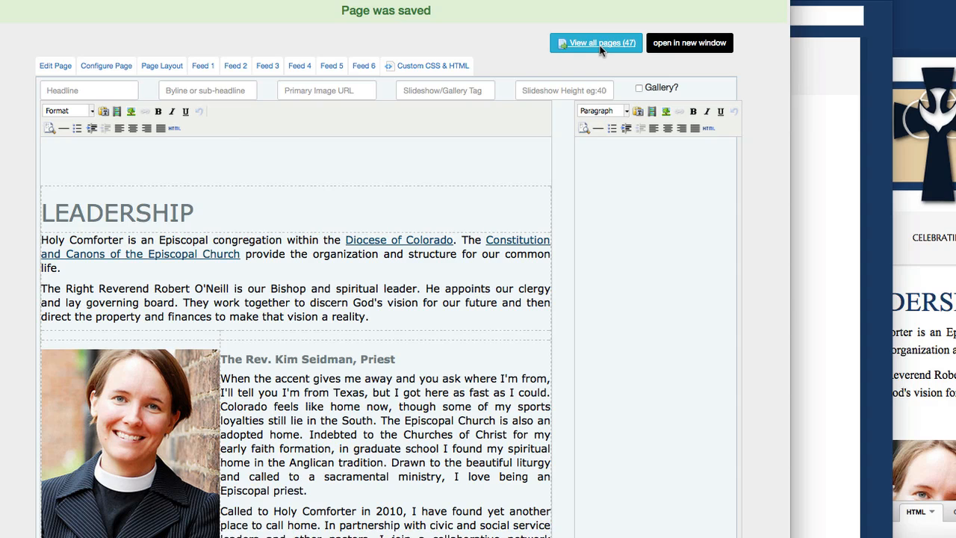
Open the pages list in a new window, start a new page, and choose the /Welcoming/ folder.
right_click(600, 50)
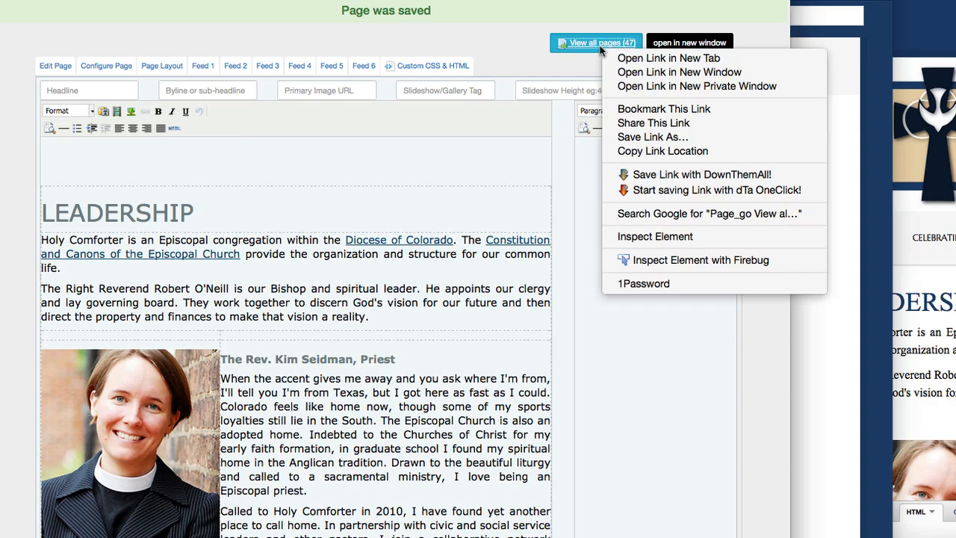
click(630, 73)
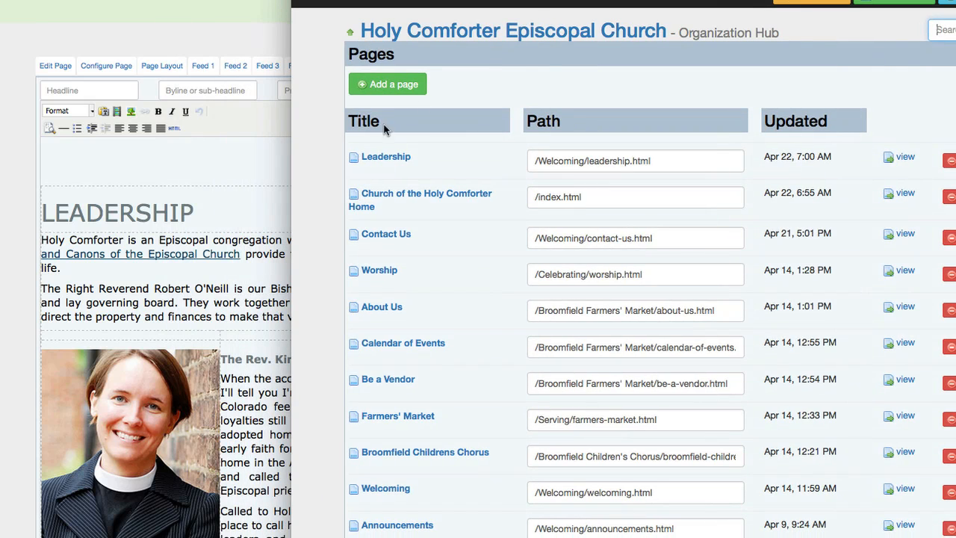
click(395, 89)
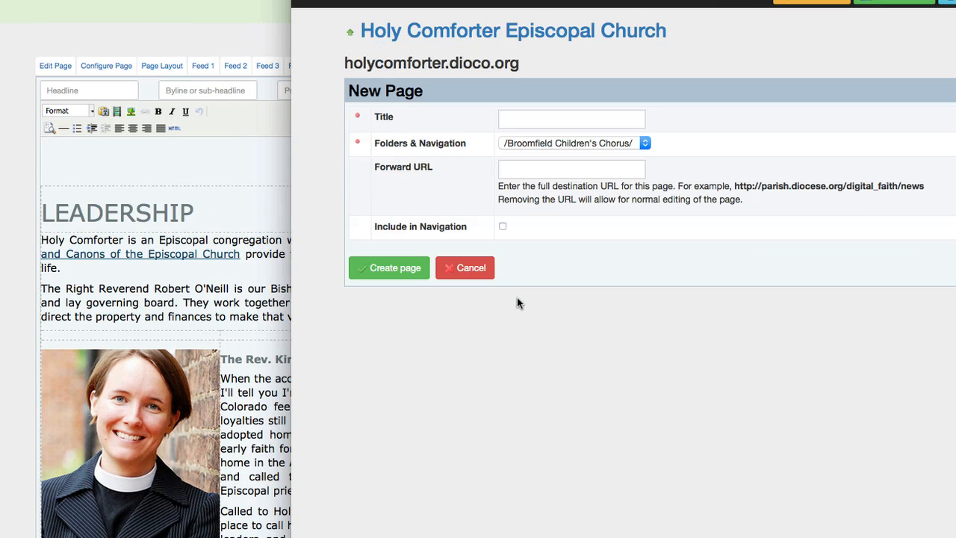
click(559, 142)
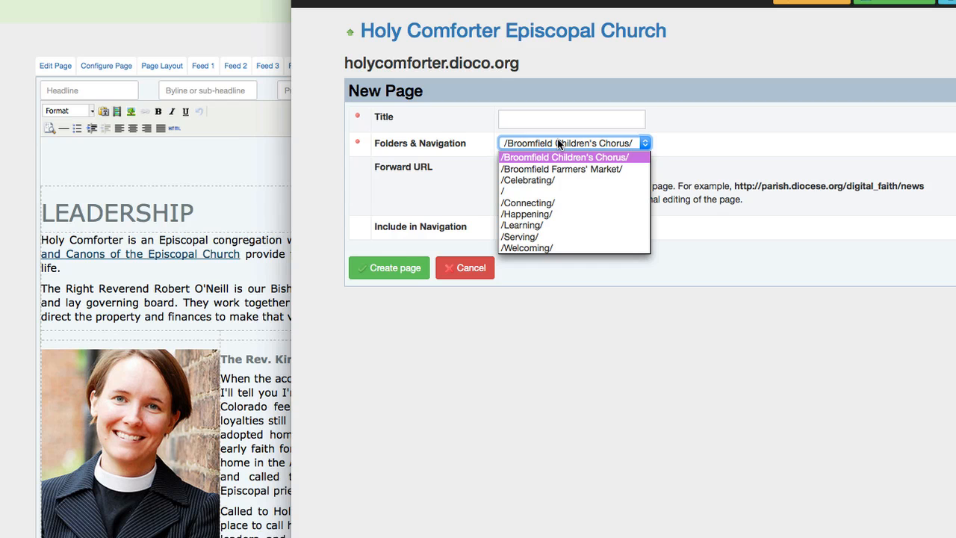
click(19, 367)
scroll(19, 367, down, 4)
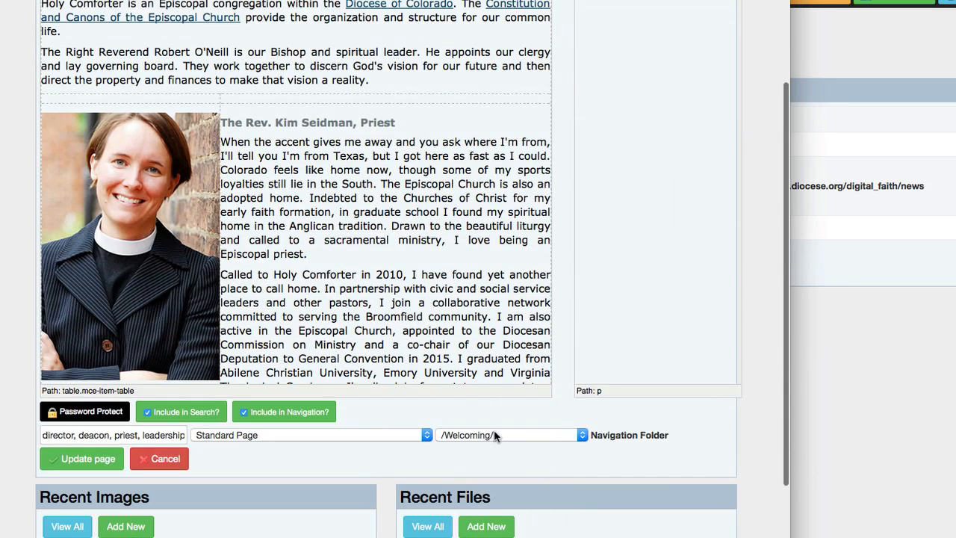
click(871, 514)
click(545, 143)
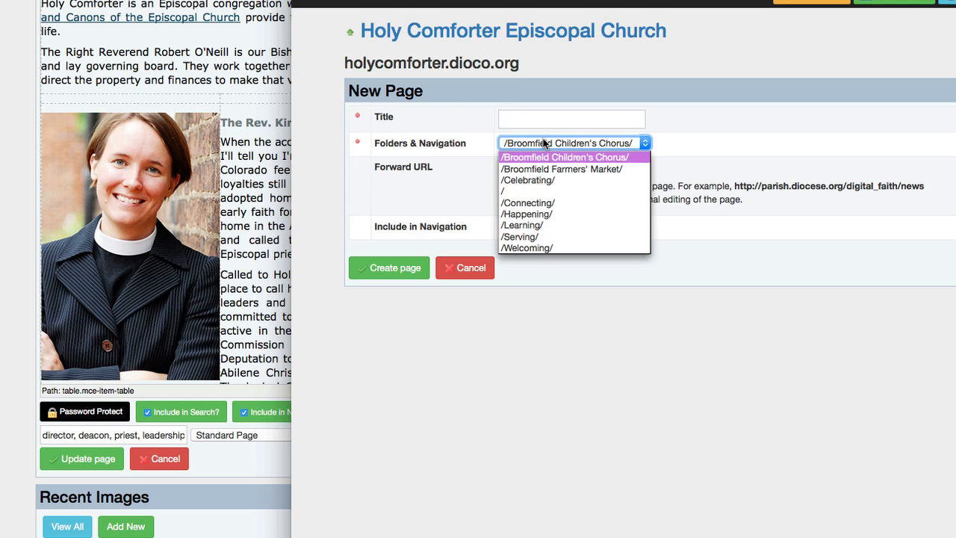
click(541, 247)
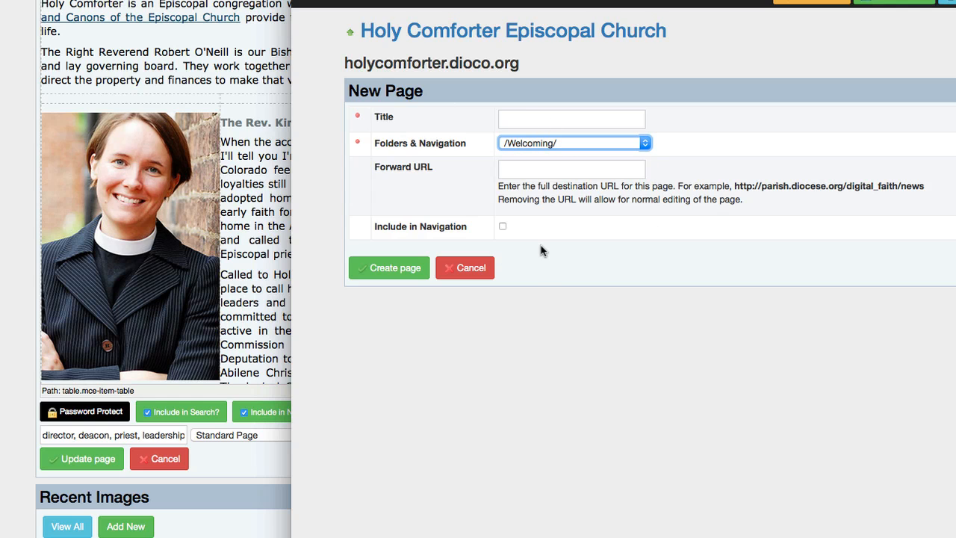
Title the page 'New Leadership' and create it.
click(525, 117)
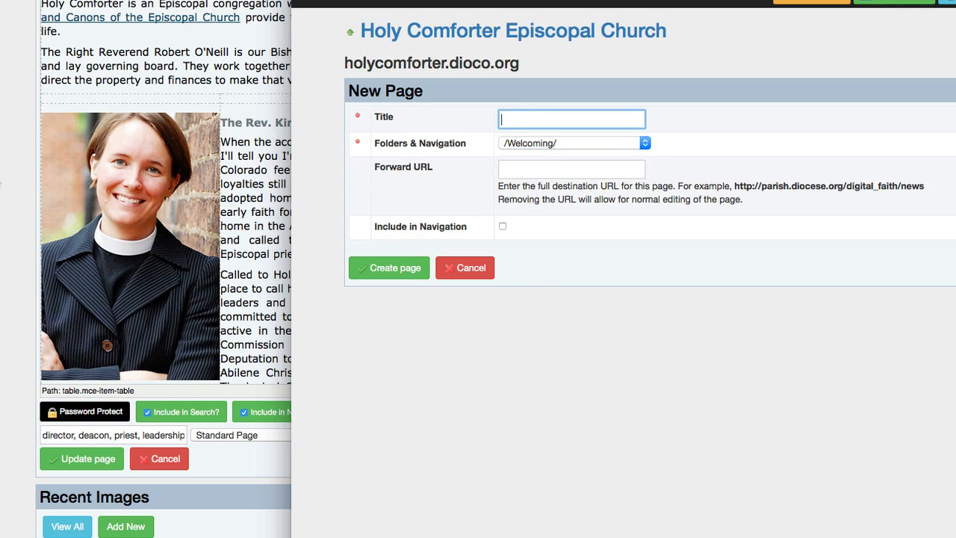
click(2, 218)
scroll(6, 260, up, 5)
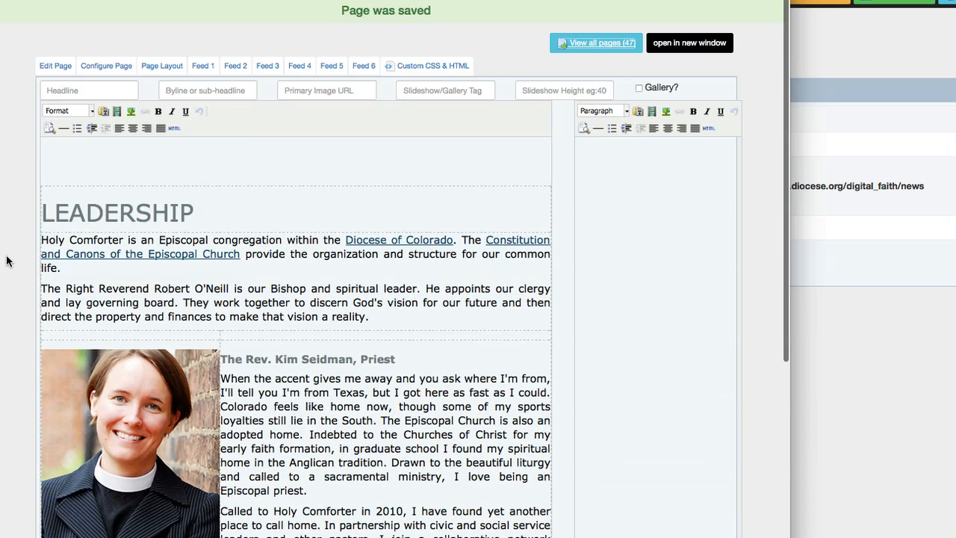
click(942, 338)
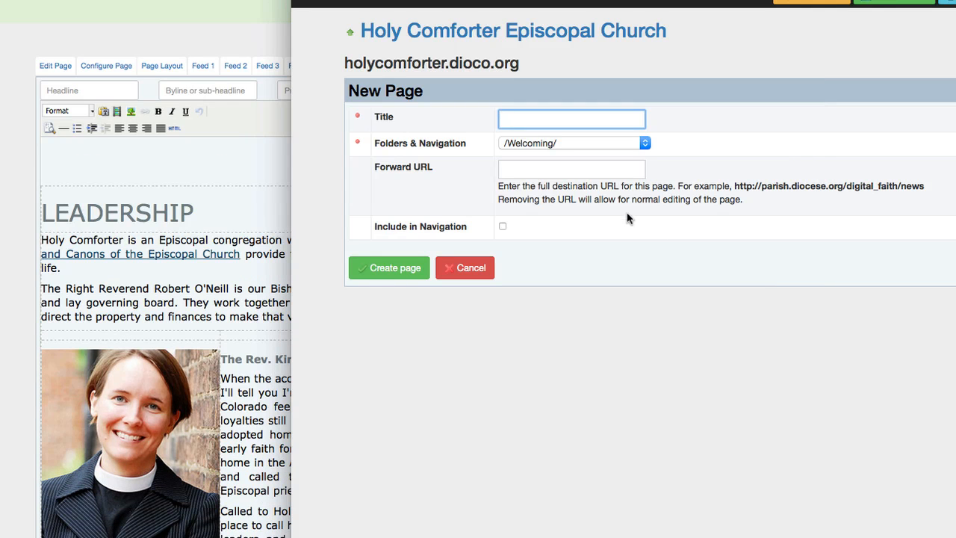
text(New)
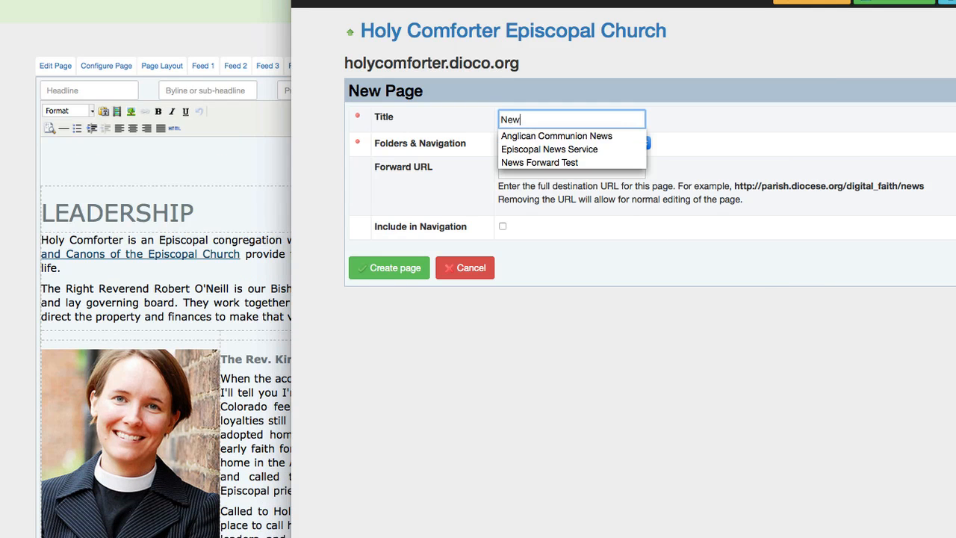
text( Leadership)
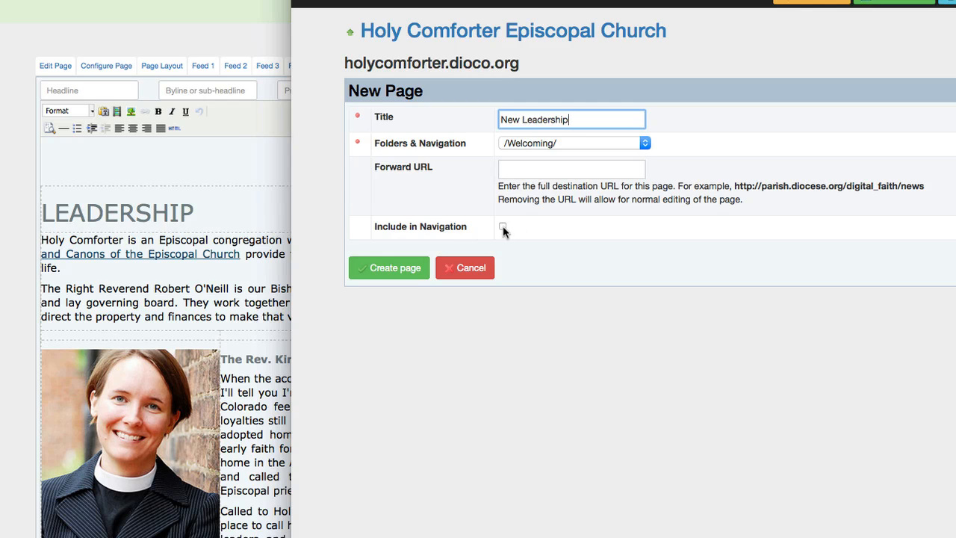
click(391, 271)
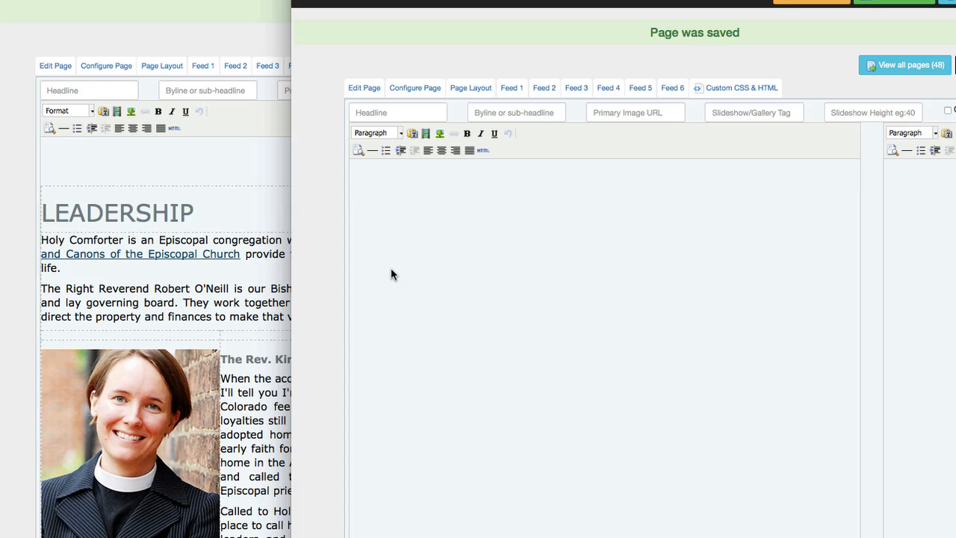
Switch the organization's Editor Version to tinymce_4_1_7 and reload the editor page.
click(21, 217)
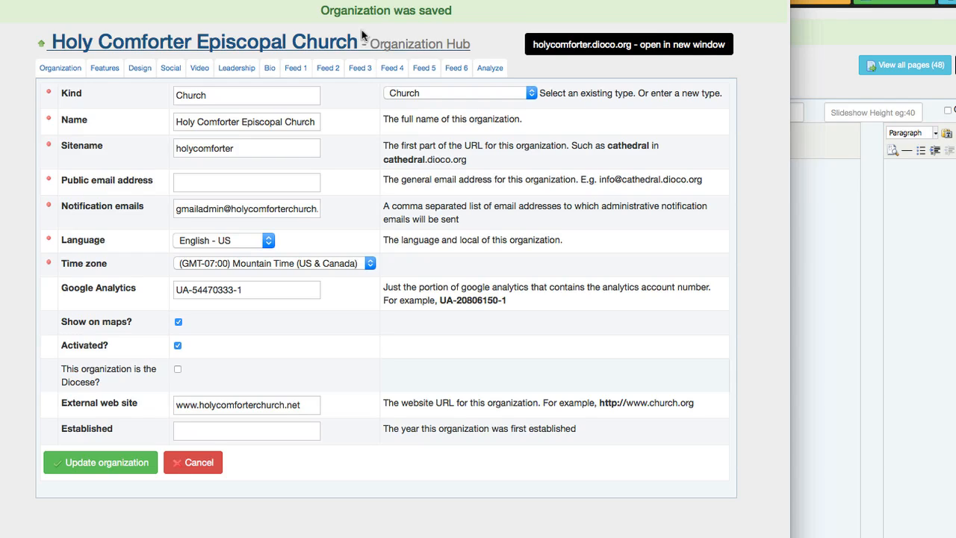
click(116, 65)
click(303, 118)
click(301, 133)
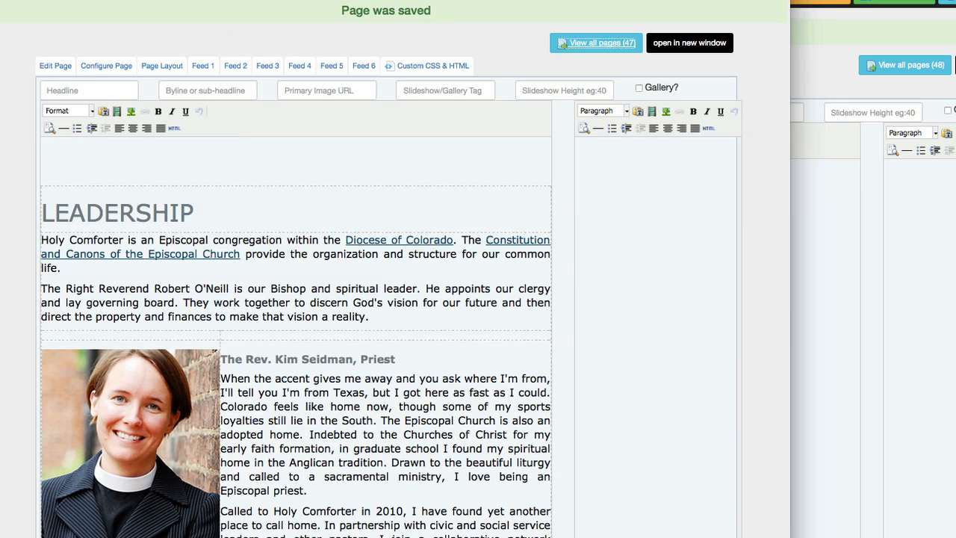
key(super+r)
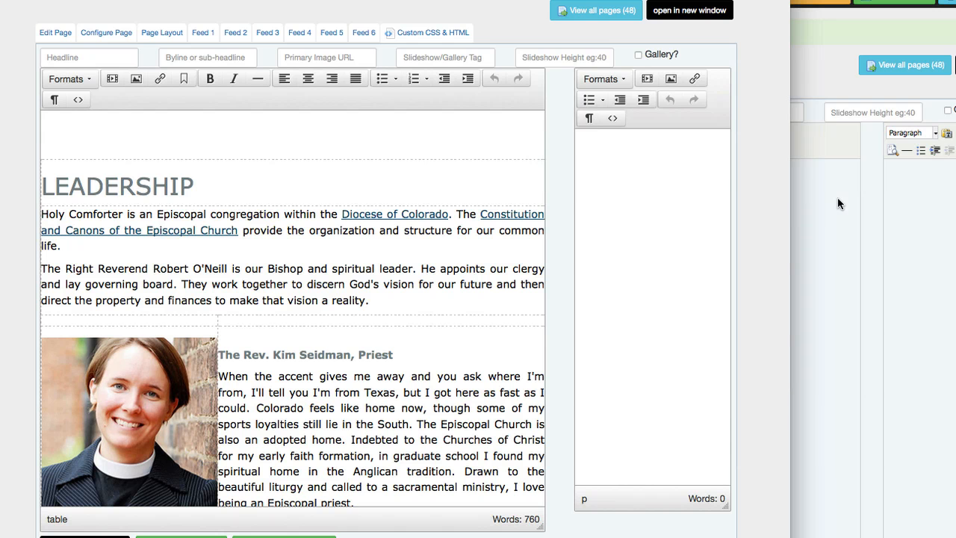
Reload the New Leadership editor, arrange both windows, and paste in the LEADERSHIP heading.
click(867, 210)
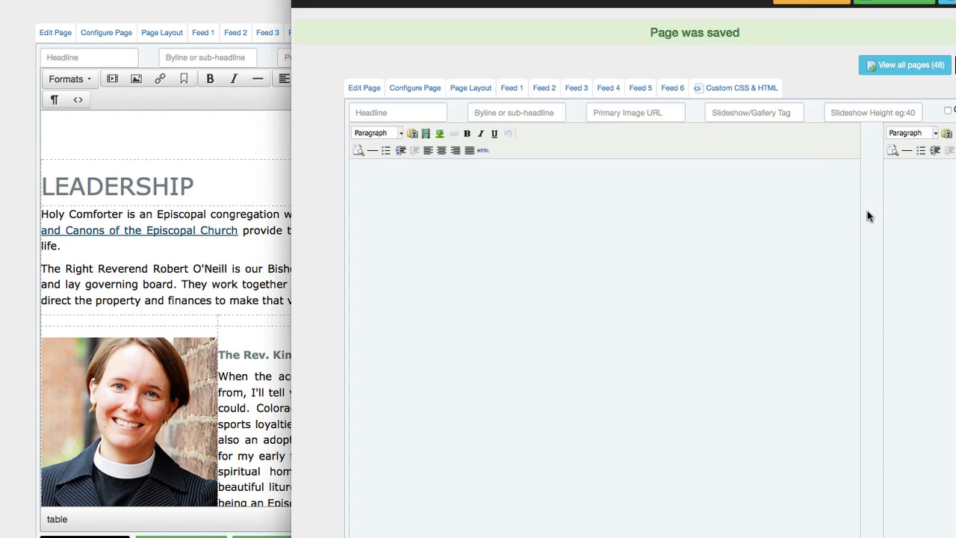
key(super+r)
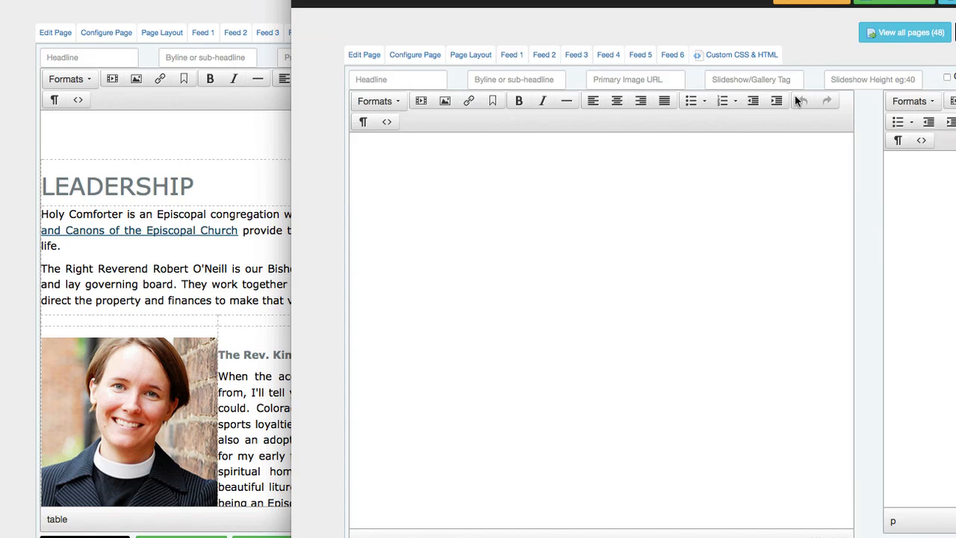
drag(661, 1, 920, 0)
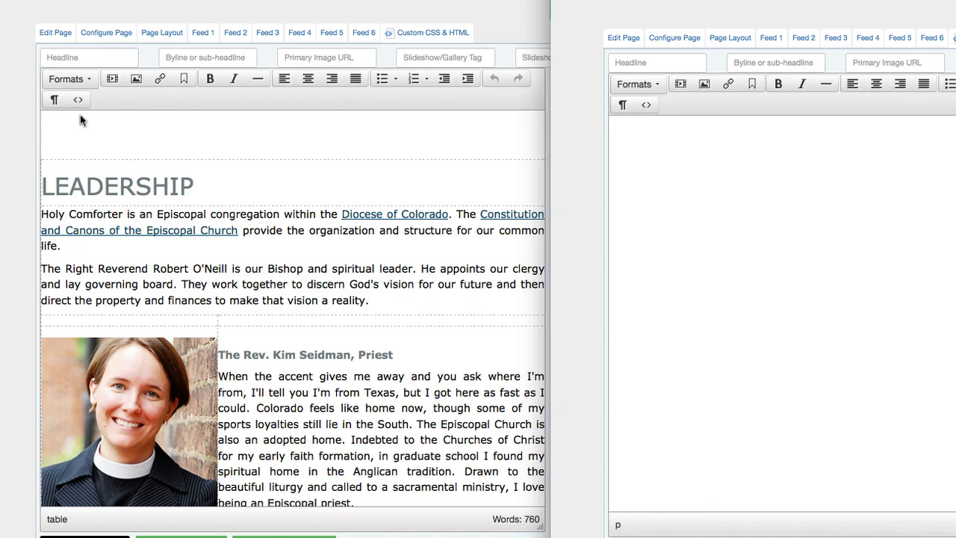
click(220, 188)
drag(221, 186, 40, 181)
key(super+c)
click(813, 260)
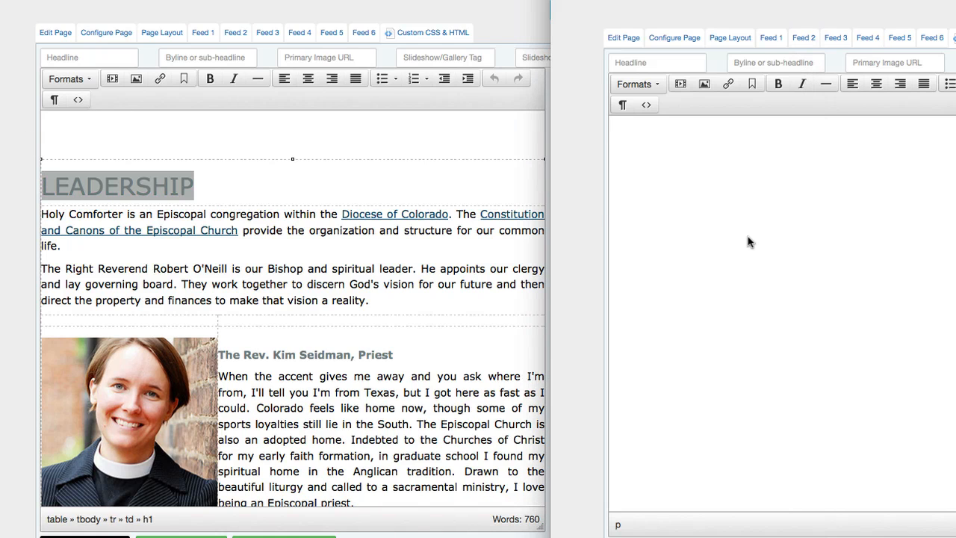
key(super+v)
Copy both intro paragraphs and paste them under the heading on the new page.
click(322, 237)
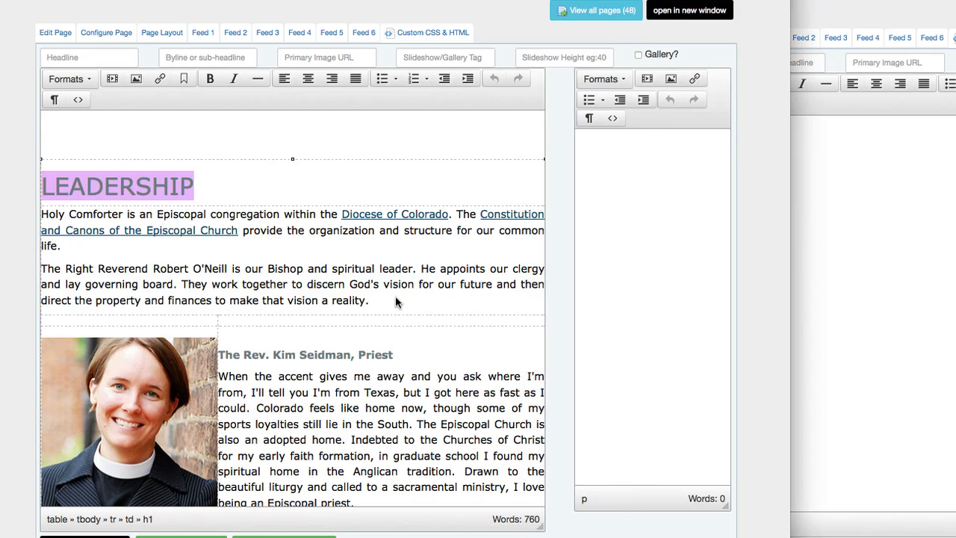
drag(395, 297, 43, 252)
drag(33, 215, 41, 213)
key(ctrl+c)
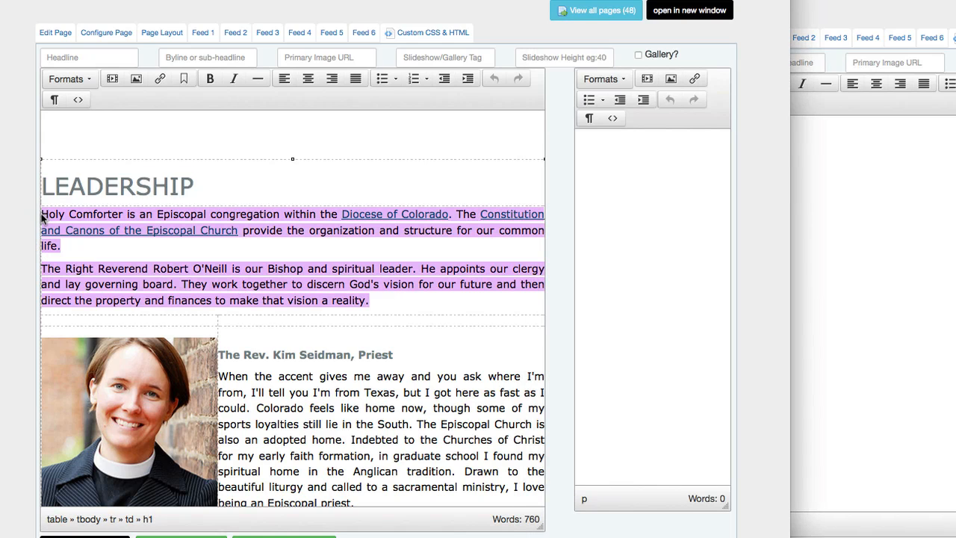
click(822, 262)
click(792, 252)
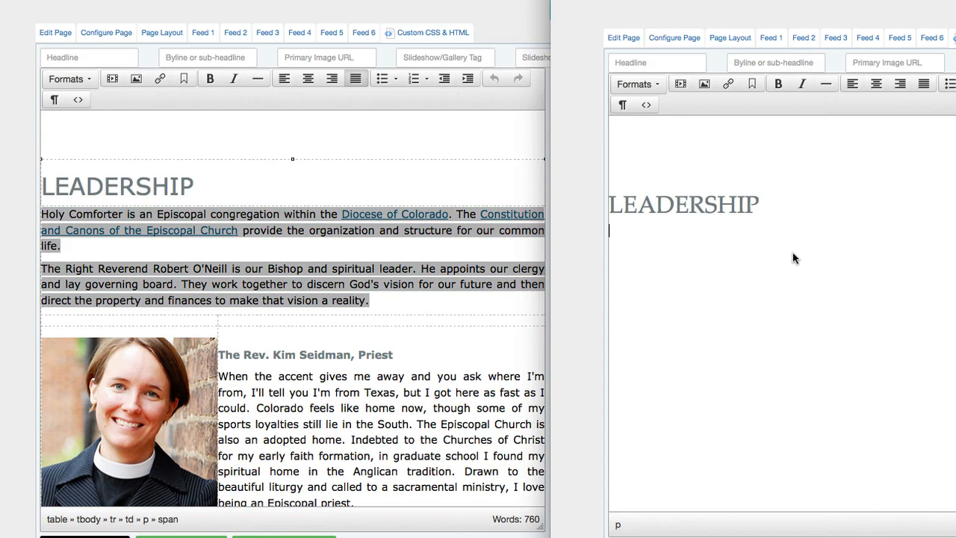
key(ctrl+v)
scroll(334, 392, down, 2)
scroll(334, 392, down, 3)
click(114, 297)
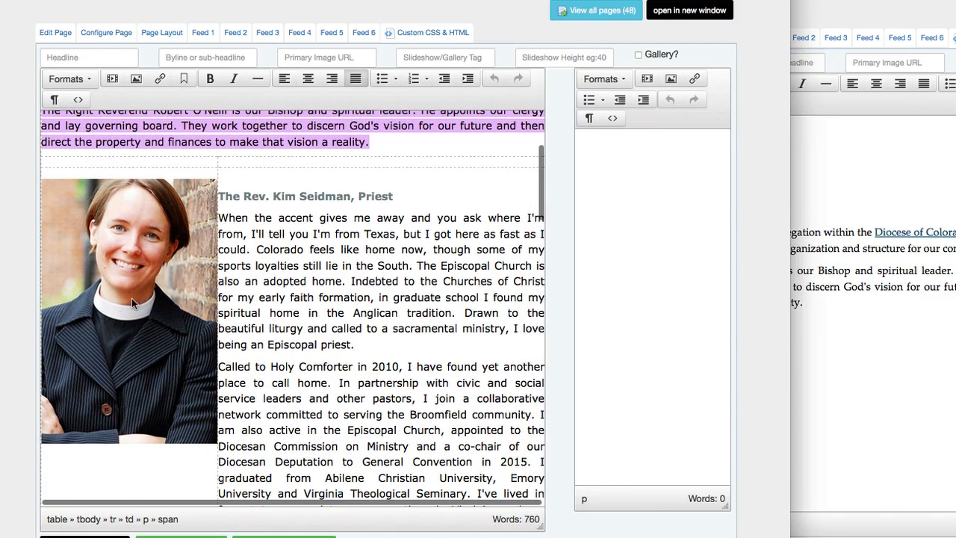
drag(91, 364, 947, 403)
click(881, 341)
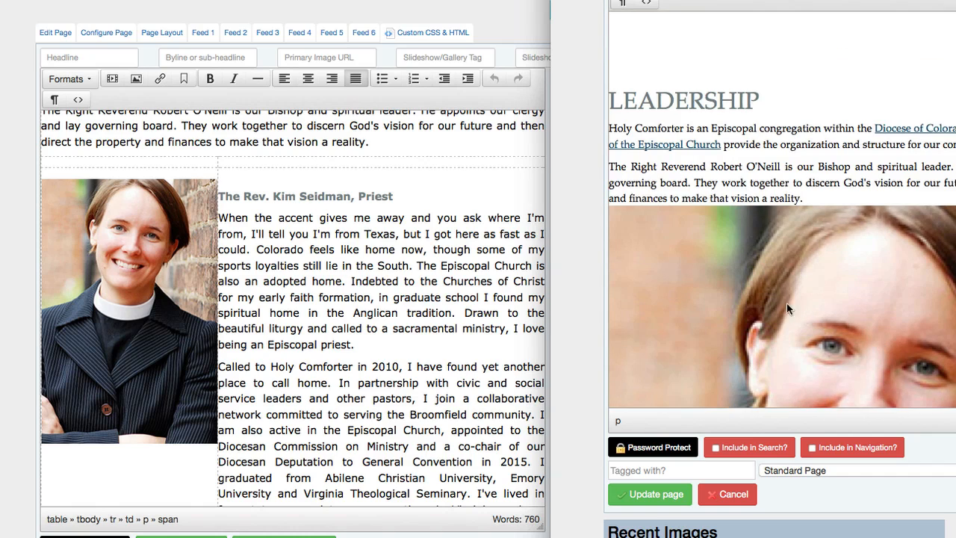
Float the priest's portrait left at 33% width by giving it the 33% Left class.
scroll(575, 304, up, 3)
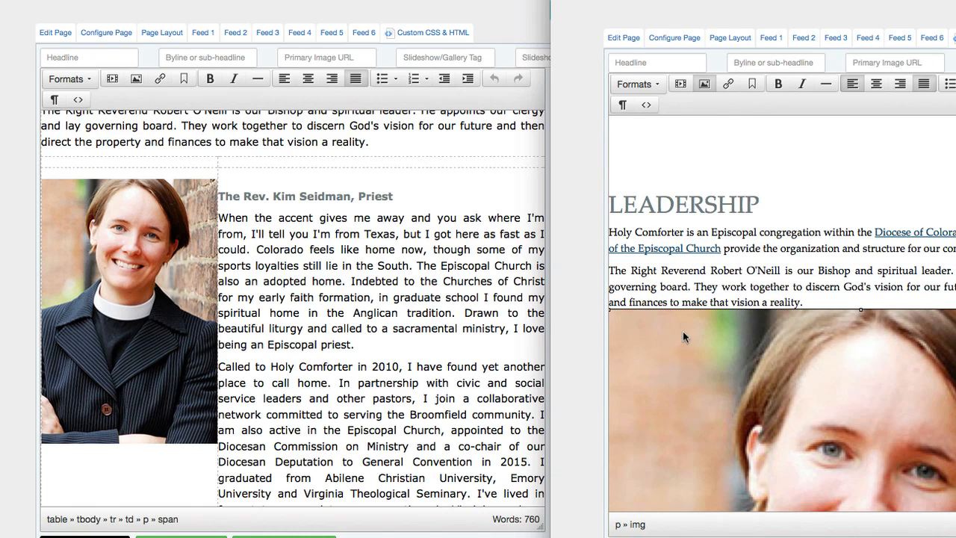
click(704, 87)
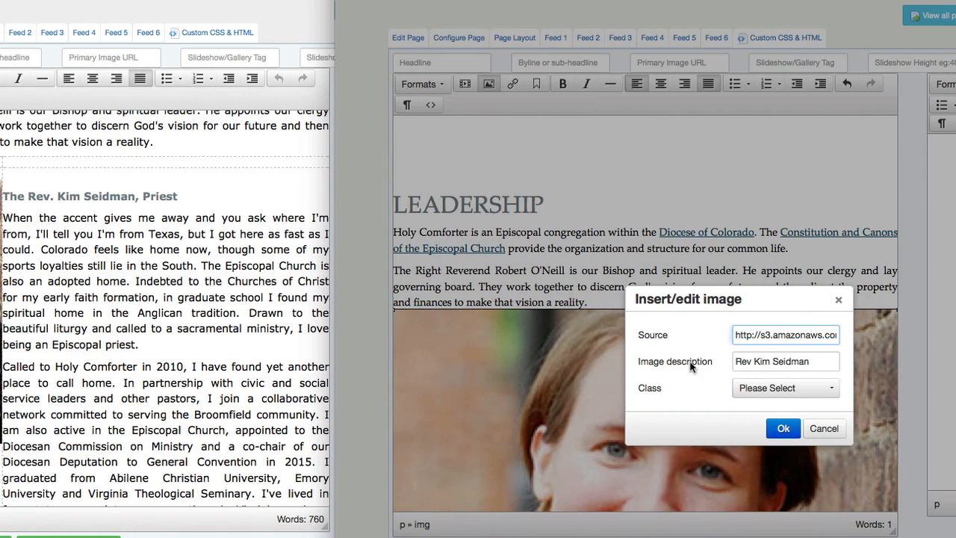
click(806, 386)
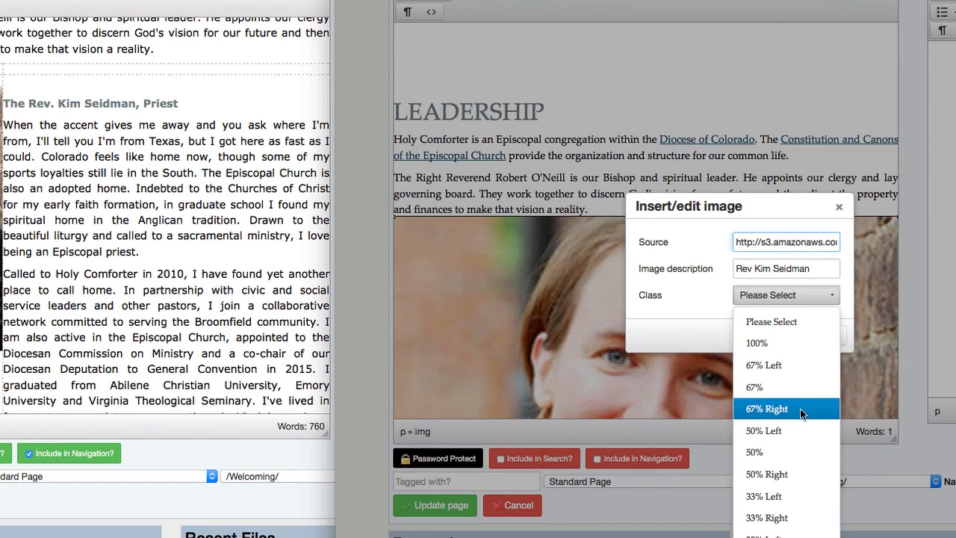
click(784, 495)
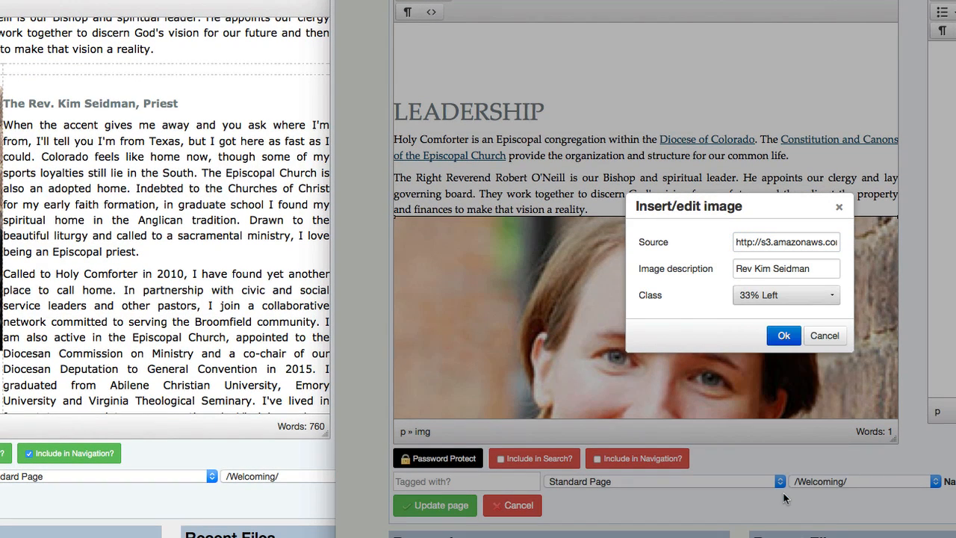
click(791, 336)
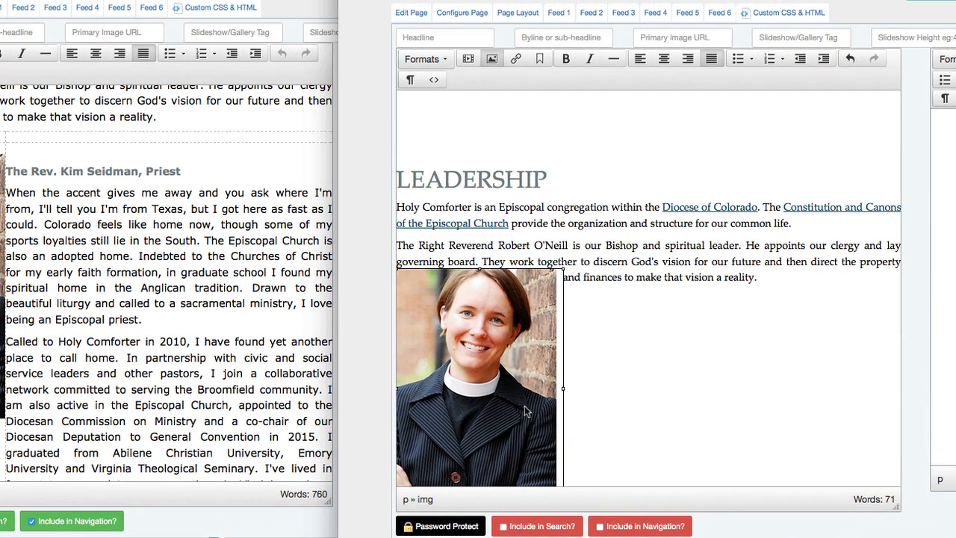
Copy the priest's heading and bio, through her phone number, from the original Leadership page.
click(673, 357)
drag(493, 312, 826, 305)
drag(487, 297, 484, 371)
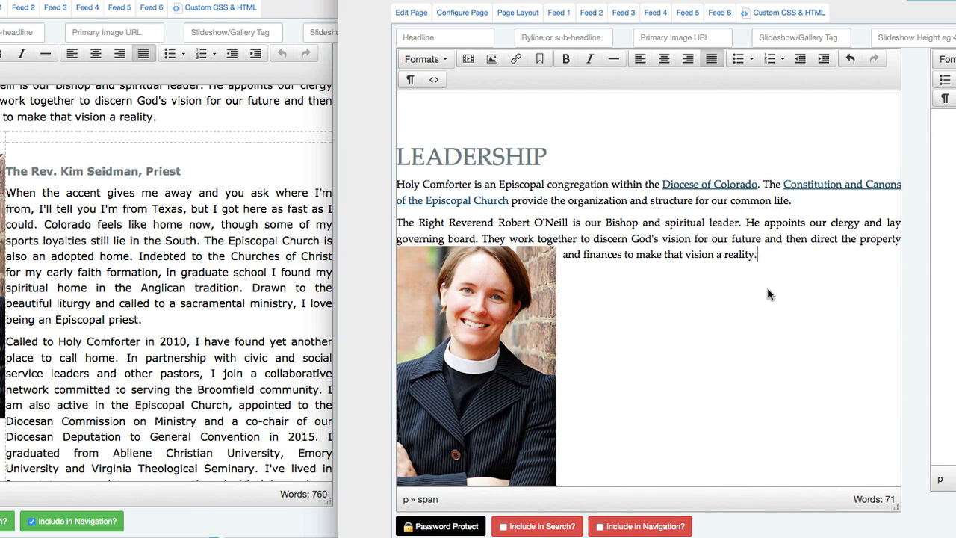
click(113, 340)
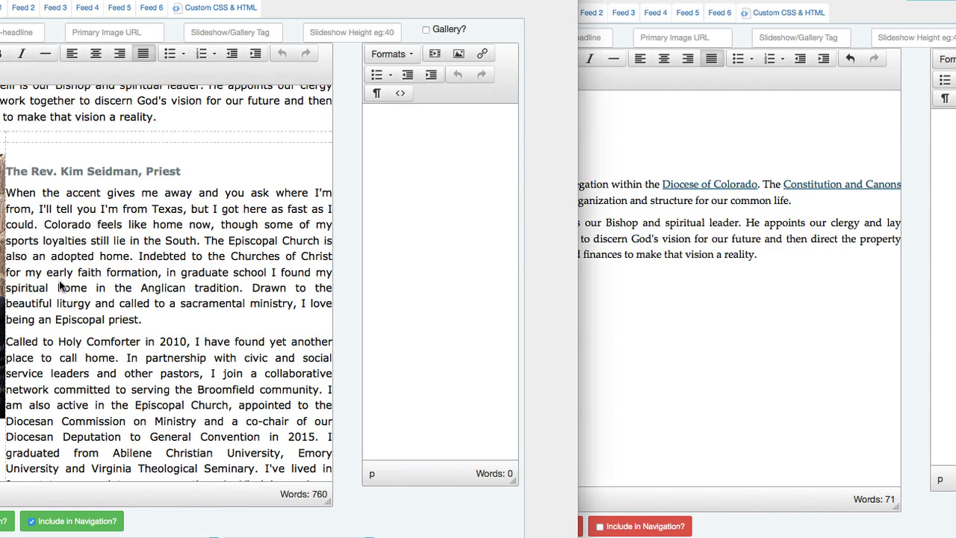
click(5, 168)
click(8, 170)
scroll(37, 200, down, 5)
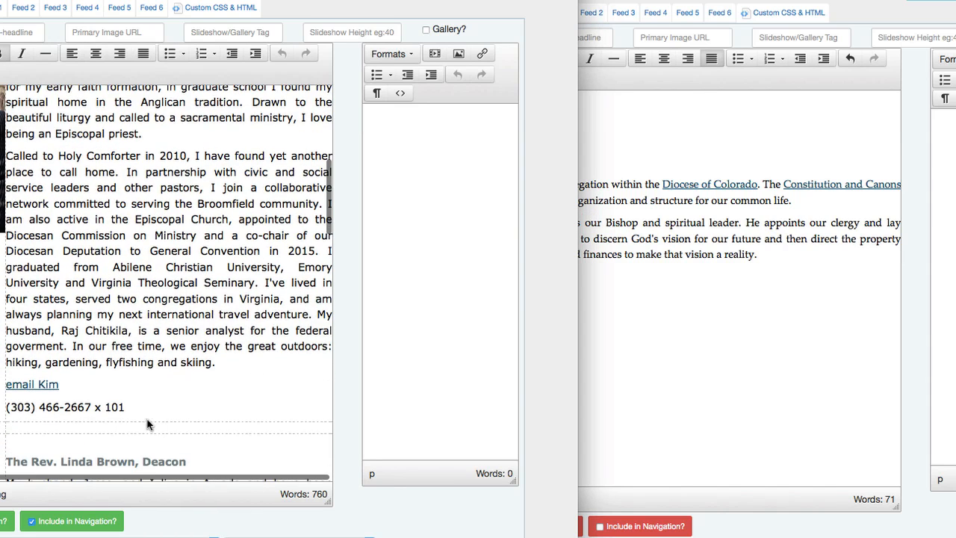
shift+click(132, 408)
key(ctrl+c)
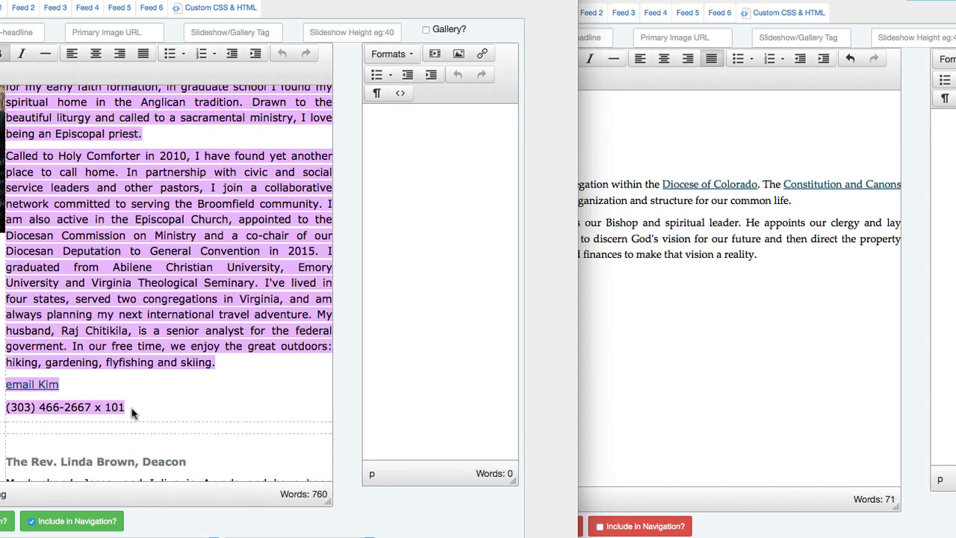
Paste the priest's bio on a new line after 'reality.' in the new page.
click(670, 332)
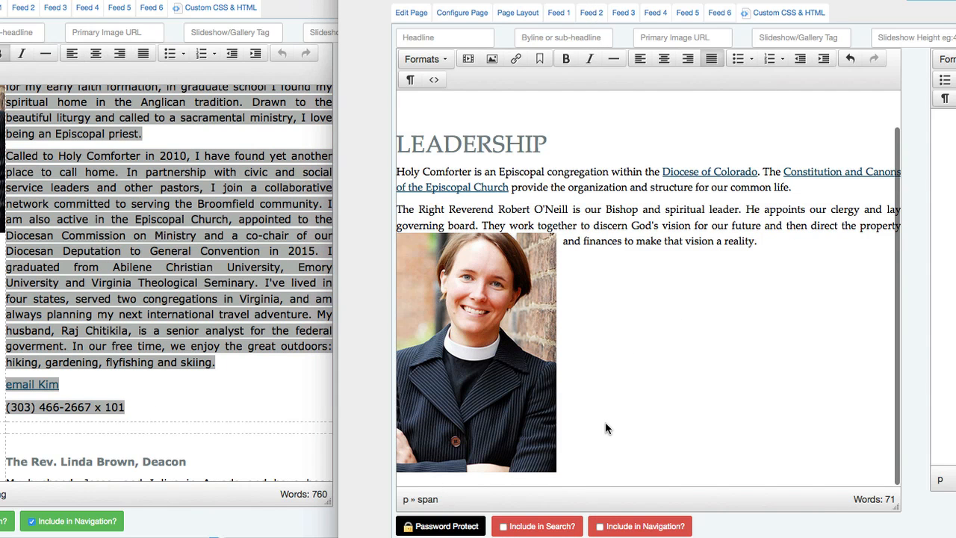
key(Return)
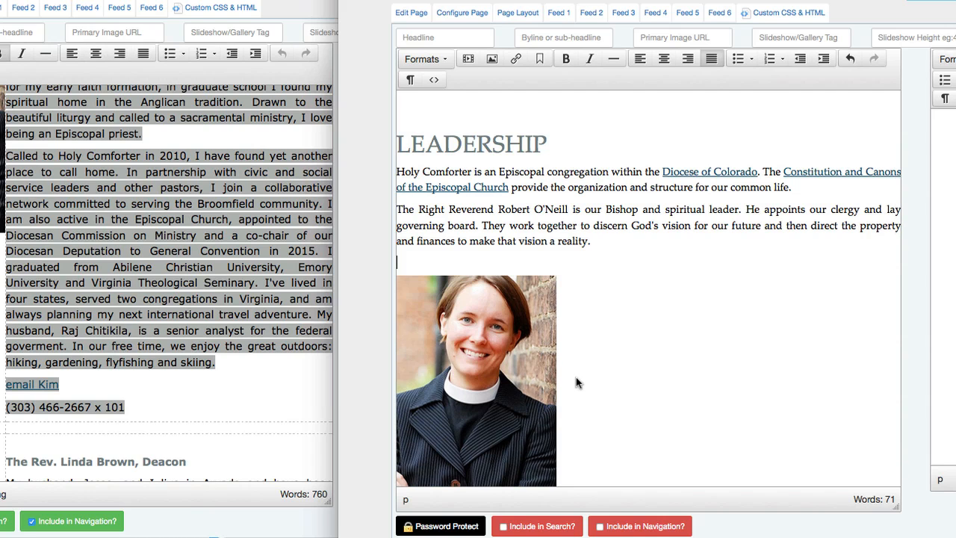
key(Return)
key(Return)
key(ctrl+v)
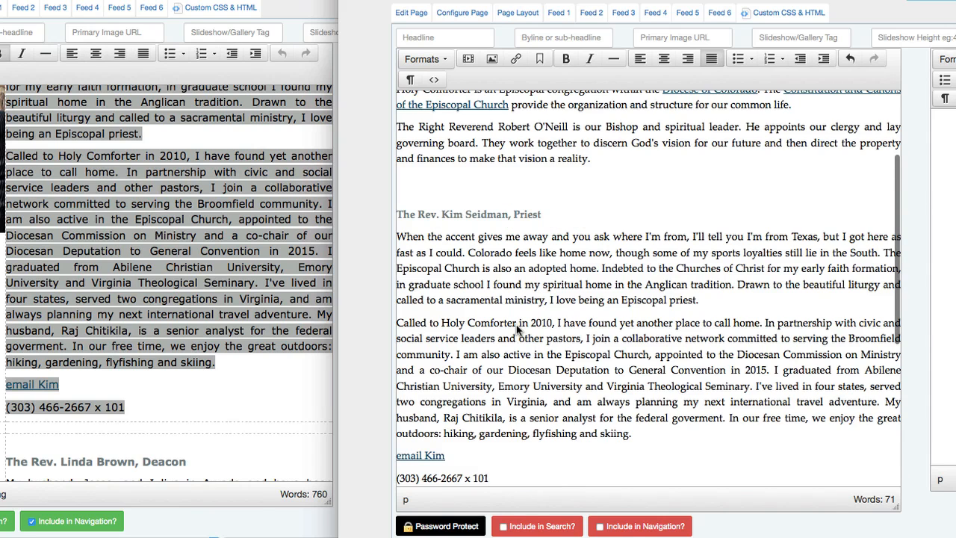
scroll(517, 329, down, 3)
scroll(517, 329, up, 1)
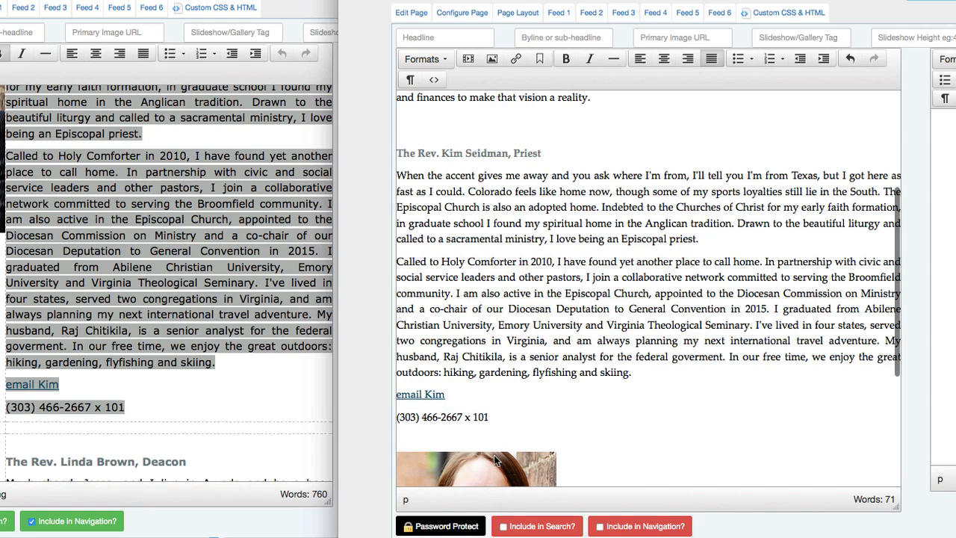
Move the portrait up beside the priest's heading and save the page.
drag(494, 465, 397, 156)
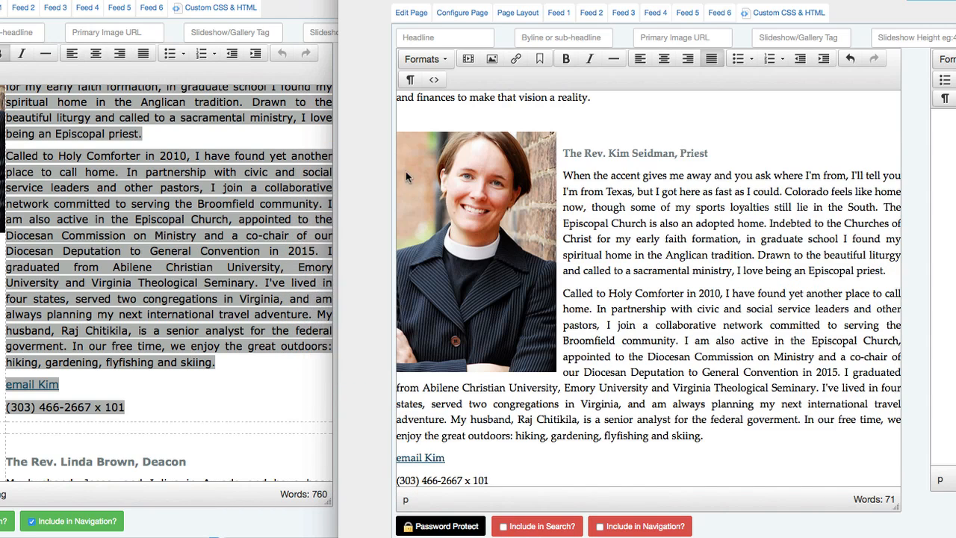
click(566, 142)
key(Up)
key(Down)
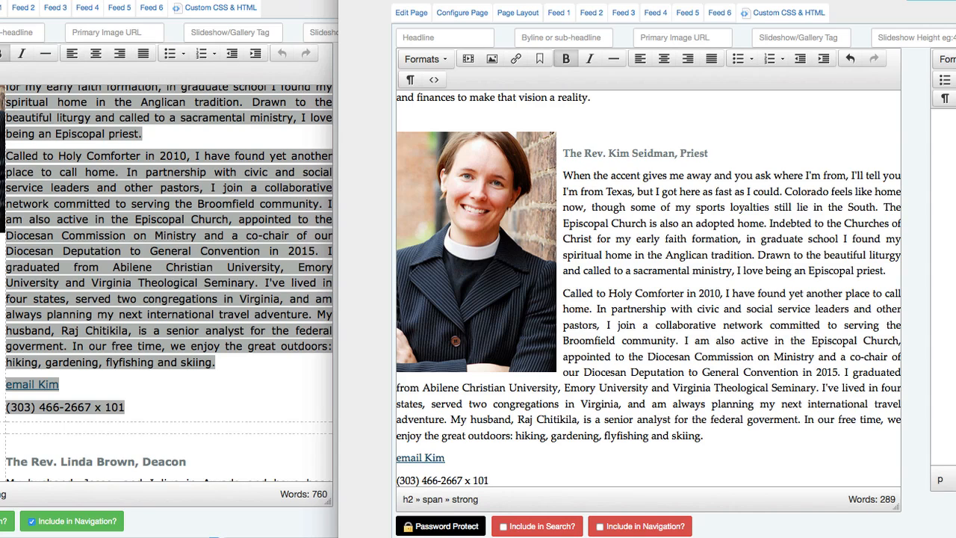
key(super+s)
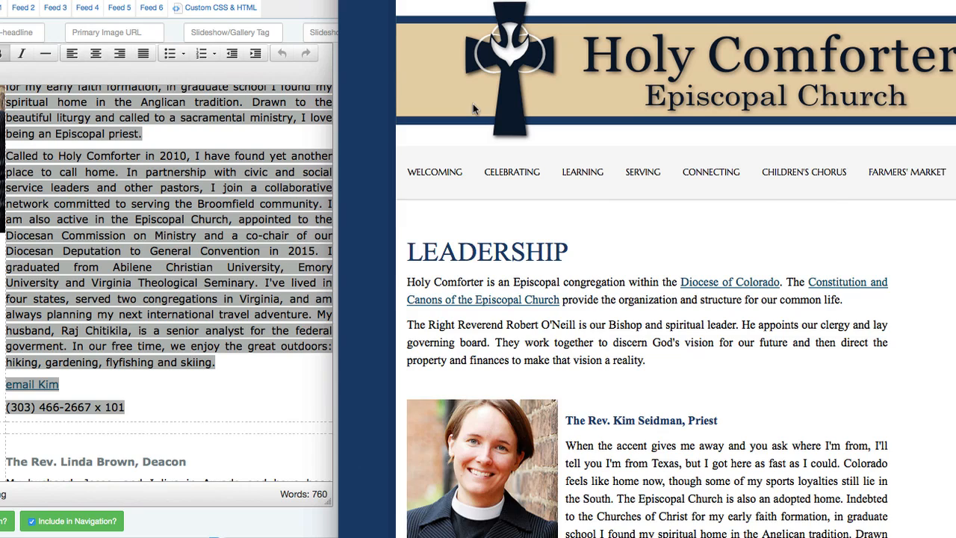
scroll(783, 531, down, 5)
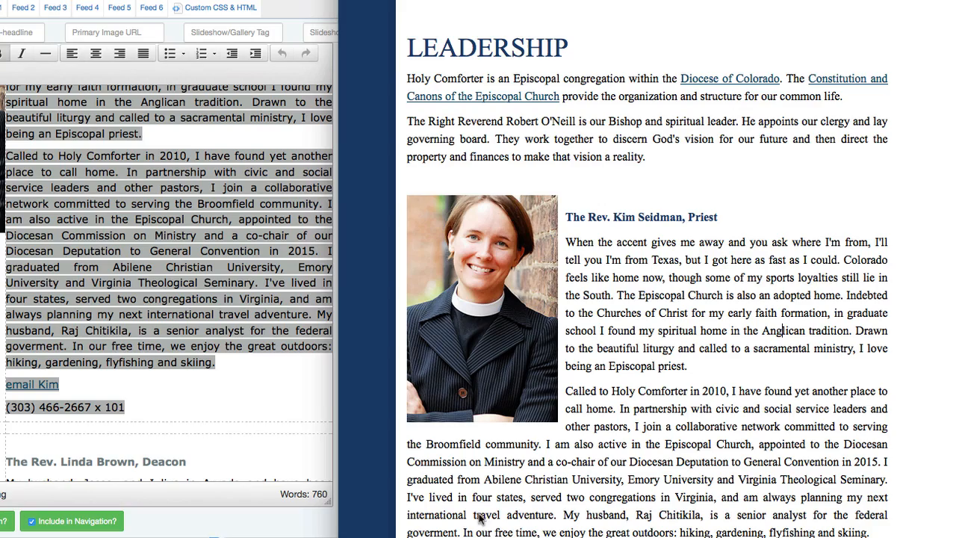
mouse_move(955, 299)
mouse_down()
mouse_move(574, 299)
mouse_move(955, 298)
mouse_up()
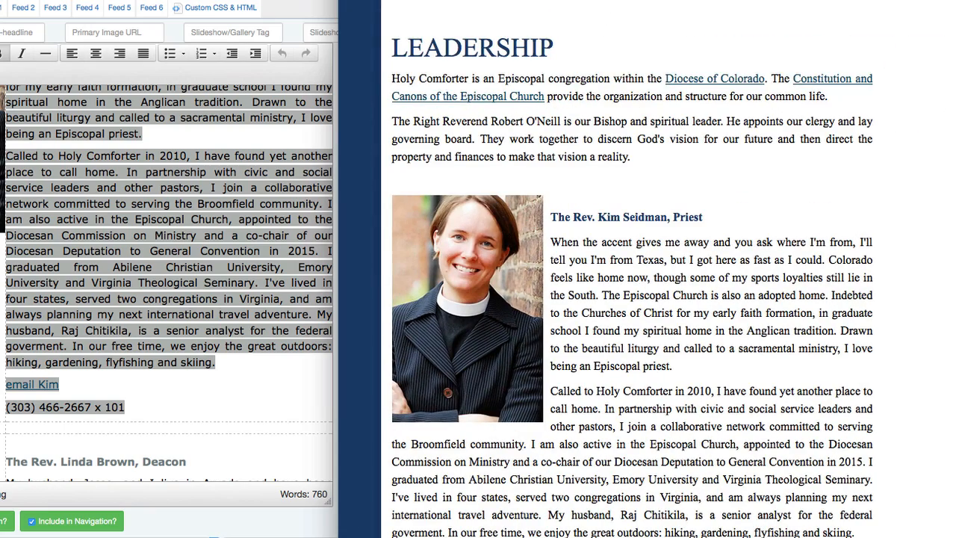
key(ctrl+Tab)
scroll(630, 274, down, 5)
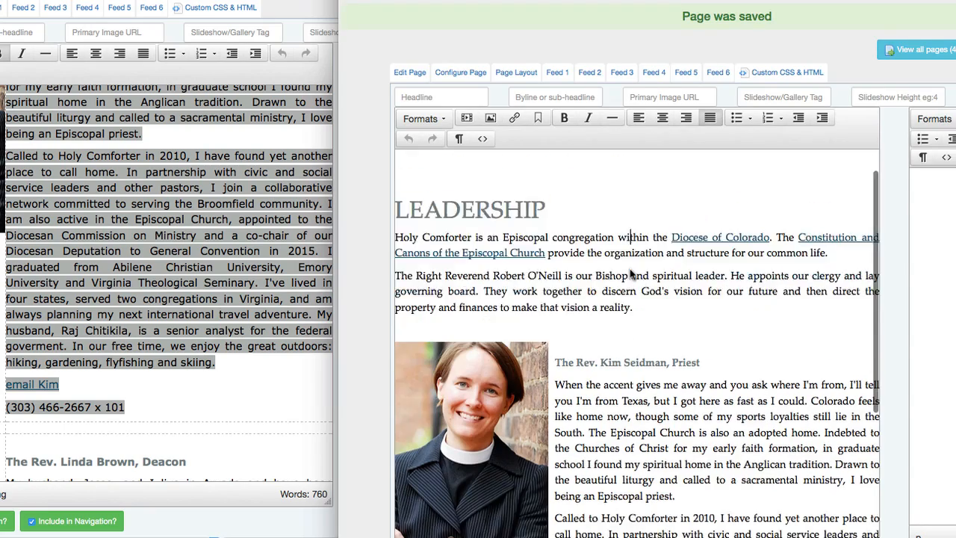
Add a horizontal dividing line directly after the priest's phone number.
click(27, 396)
scroll(124, 378, down, 5)
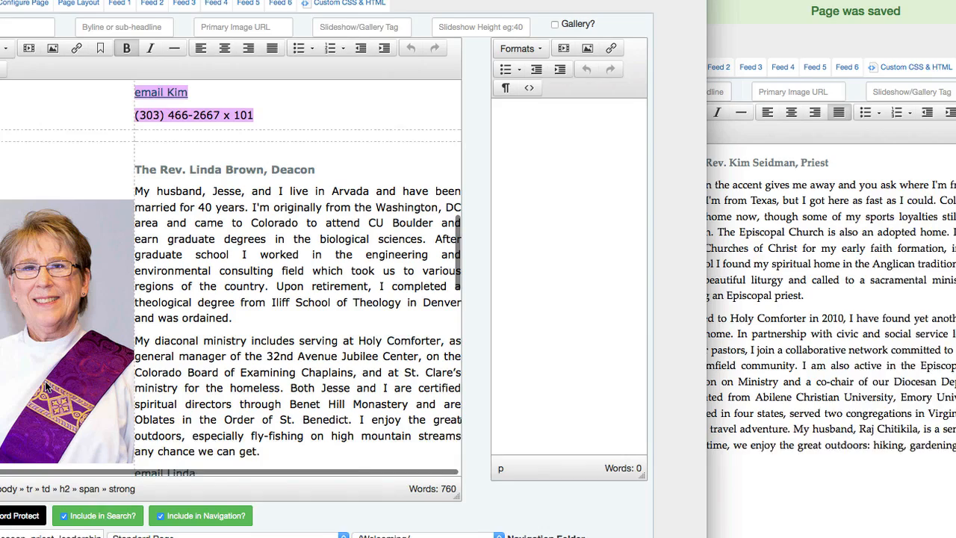
click(934, 437)
scroll(935, 437, down, 3)
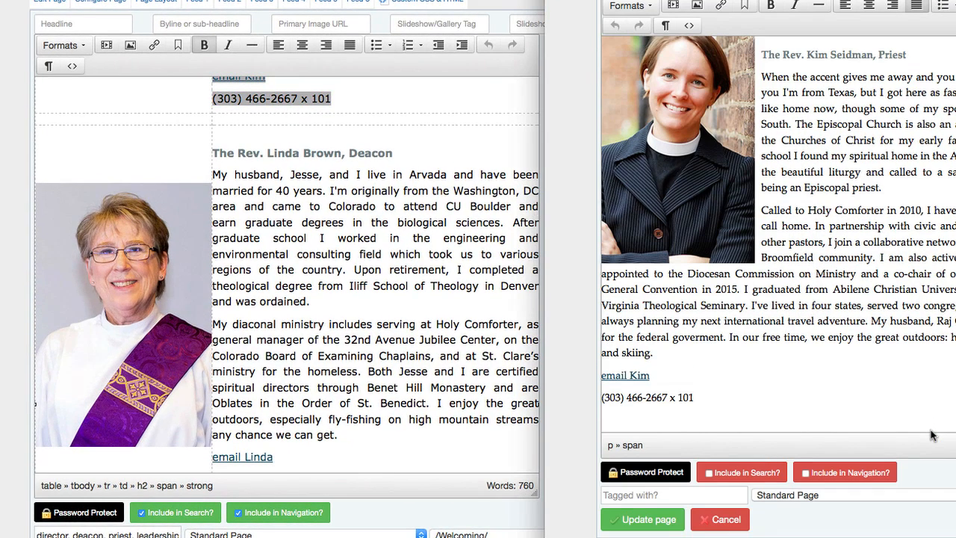
click(629, 407)
key(Return)
key(Return)
key(Return)
key(Return)
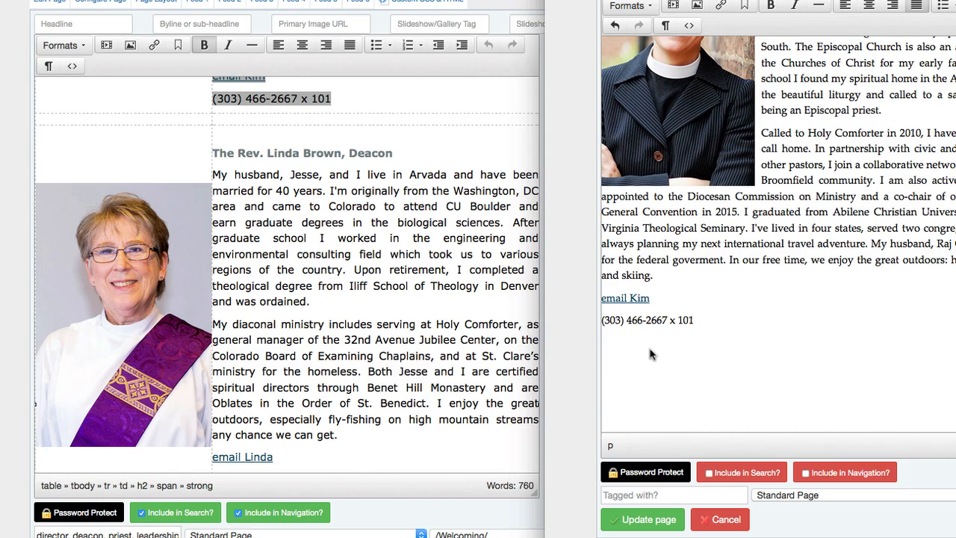
scroll(564, 344, up, 1)
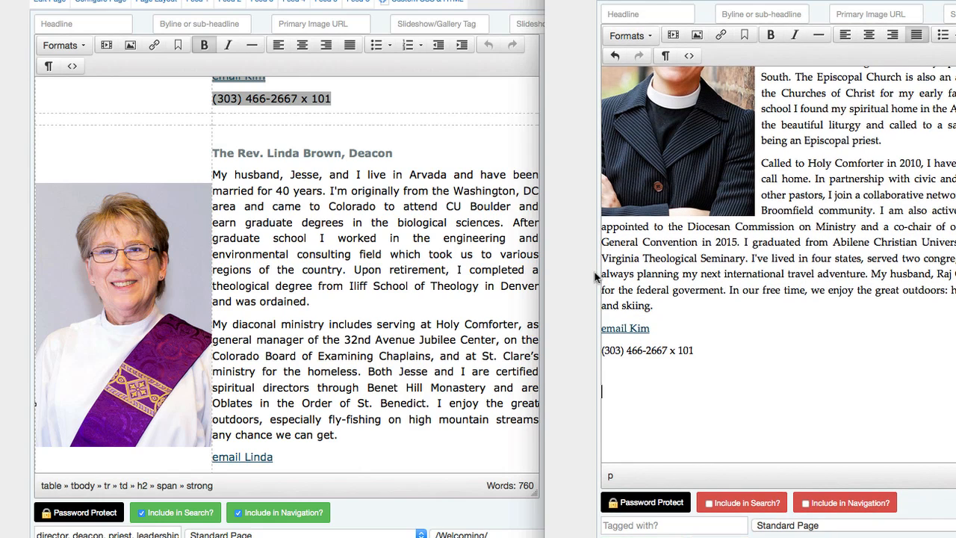
click(819, 38)
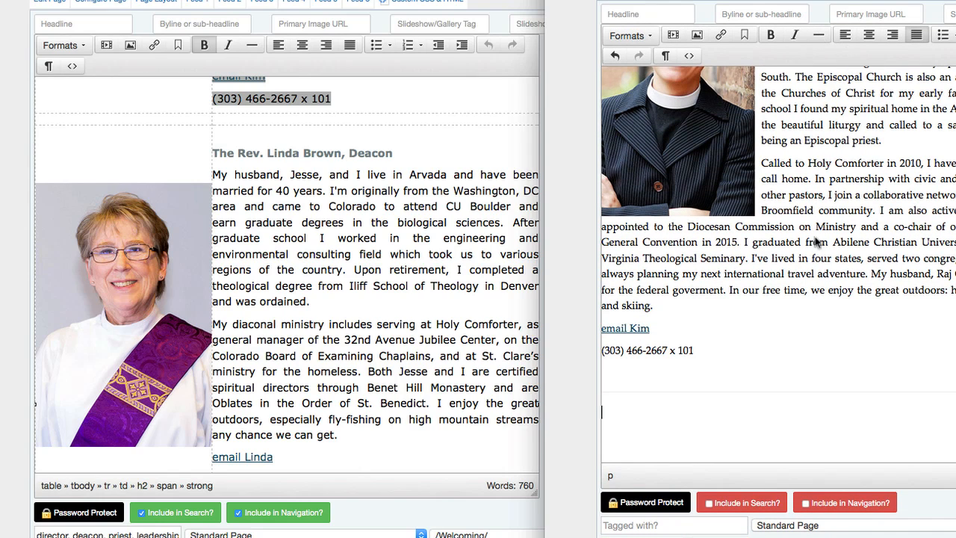
click(622, 394)
key(Delete)
key(Delete)
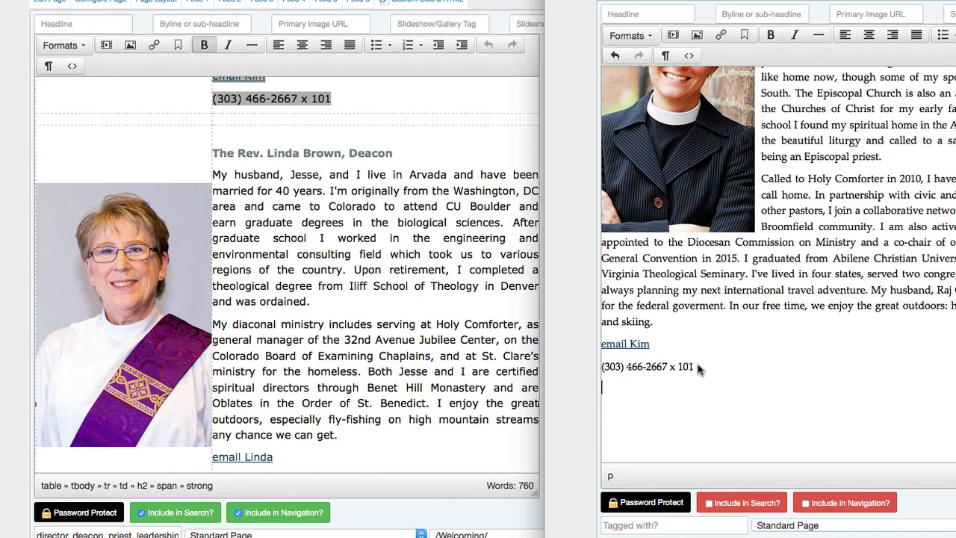
click(820, 35)
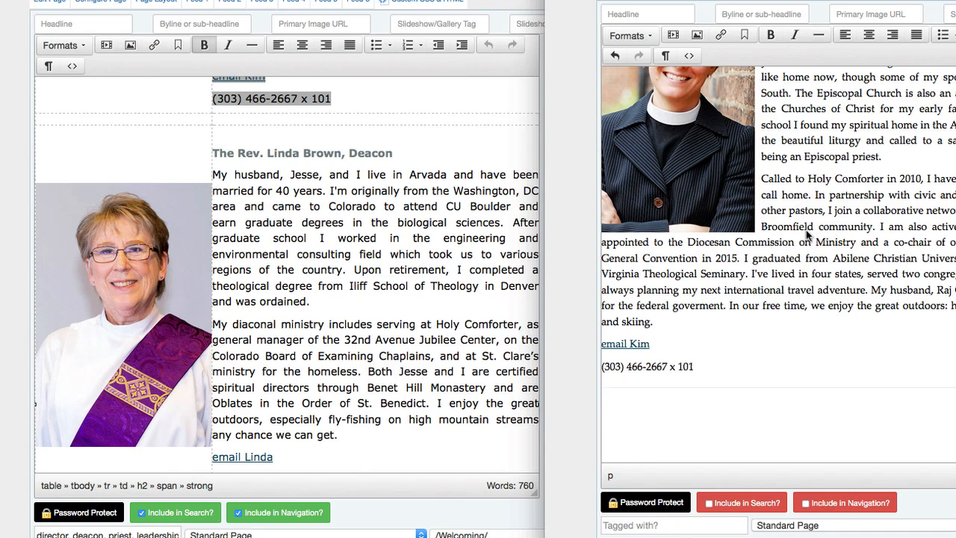
Copy the deacon's heading, bio, email link and phone from the old page below the line.
click(394, 308)
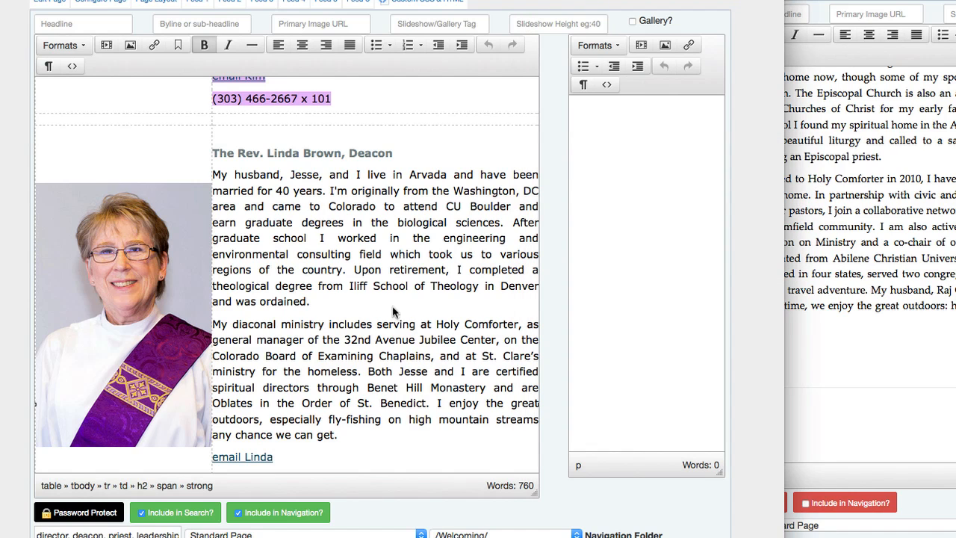
click(213, 150)
scroll(331, 256, down, 5)
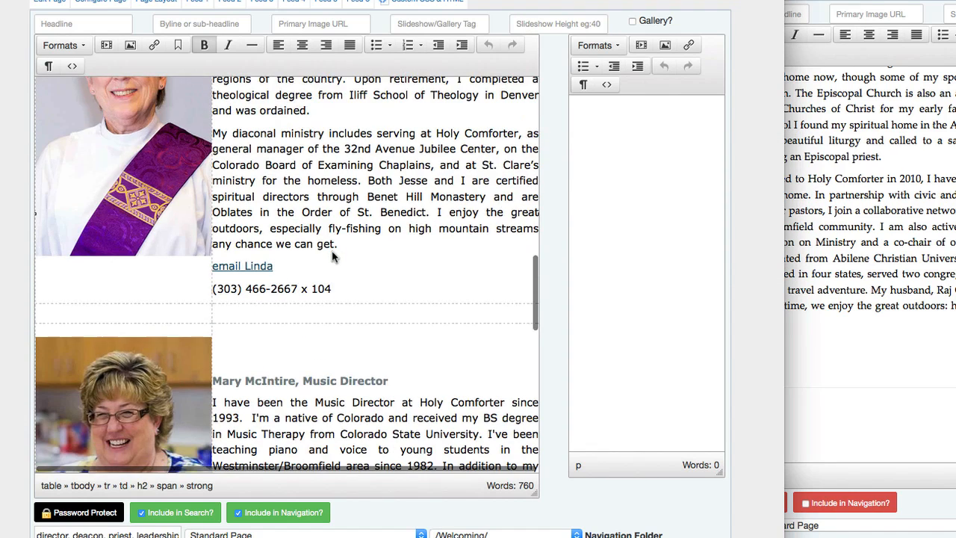
shift+click(336, 291)
click(927, 314)
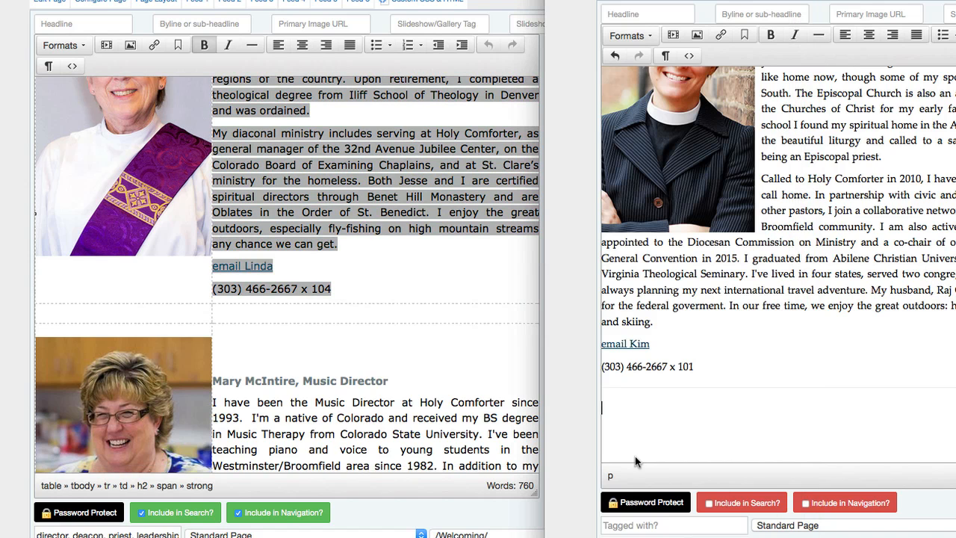
key(super+v)
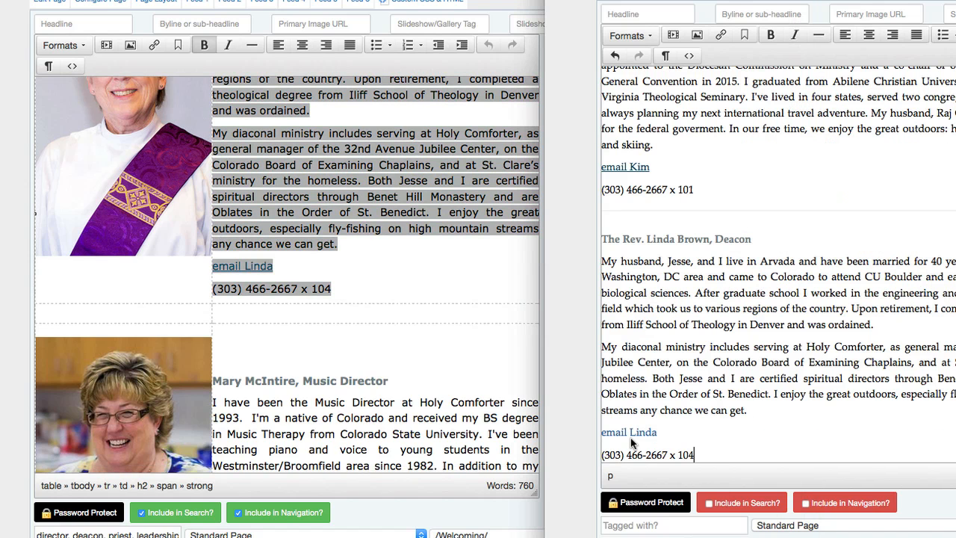
Bring the deacon's photo from the old page to the start of her heading.
click(276, 337)
drag(792, 0, 955, 3)
click(155, 214)
drag(125, 181, 943, 467)
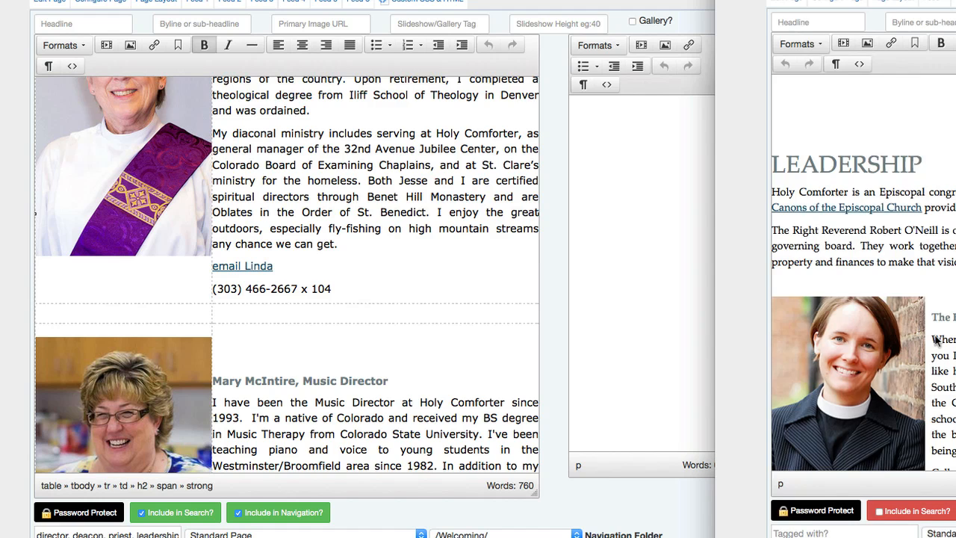
scroll(937, 341, down, 10)
click(133, 210)
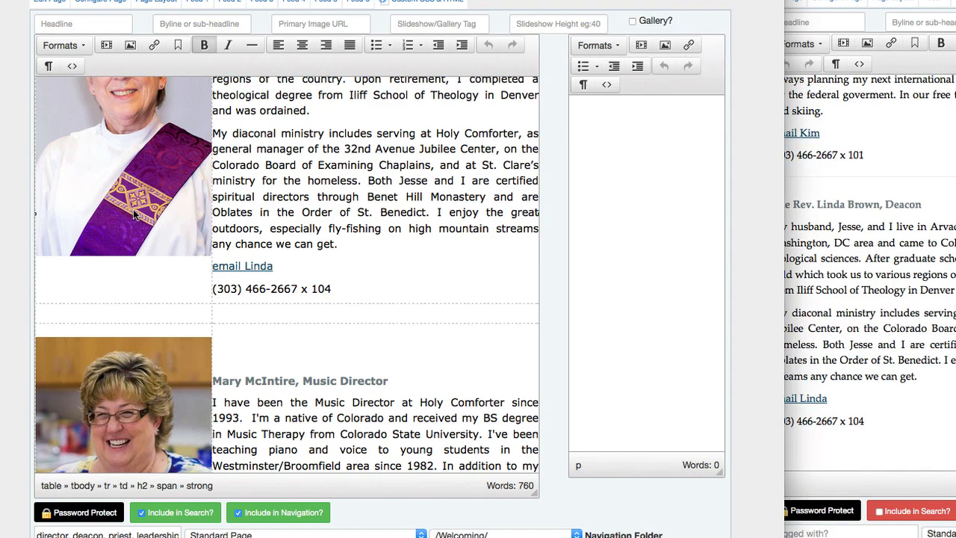
drag(126, 177, 931, 365)
click(888, 376)
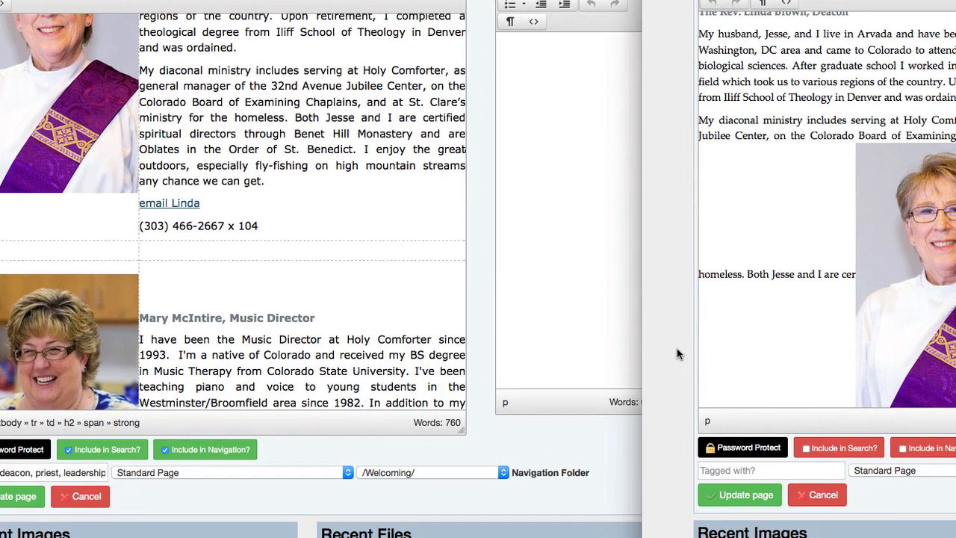
drag(888, 1, 532, 65)
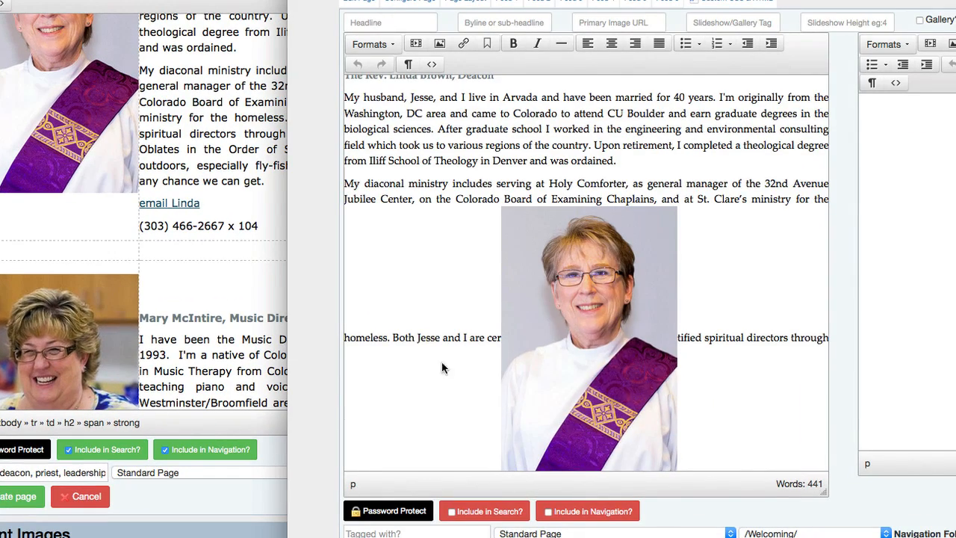
scroll(429, 375, up, 5)
scroll(429, 375, down, 1)
drag(631, 384, 348, 237)
click(399, 286)
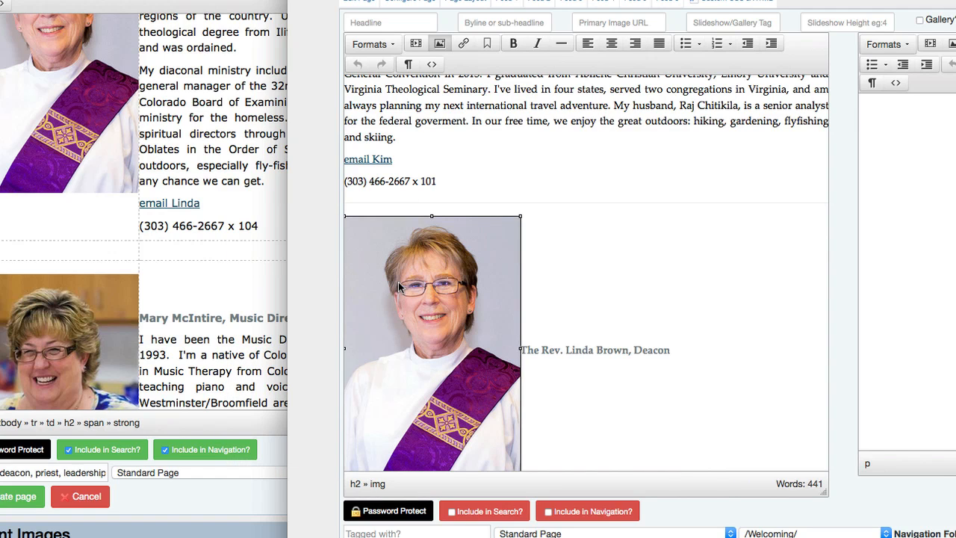
Give the deacon's photo the 33% Left class so it floats beside her bio.
click(440, 43)
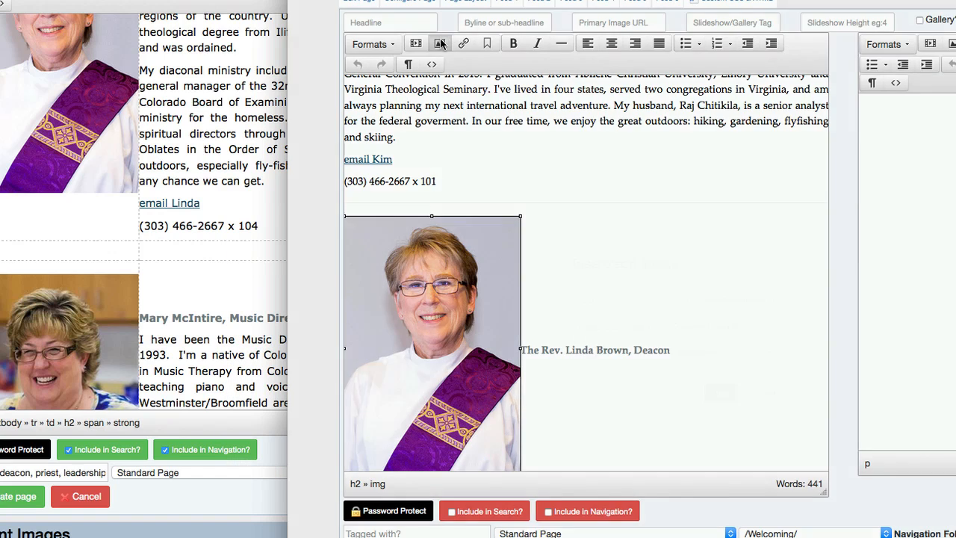
click(740, 352)
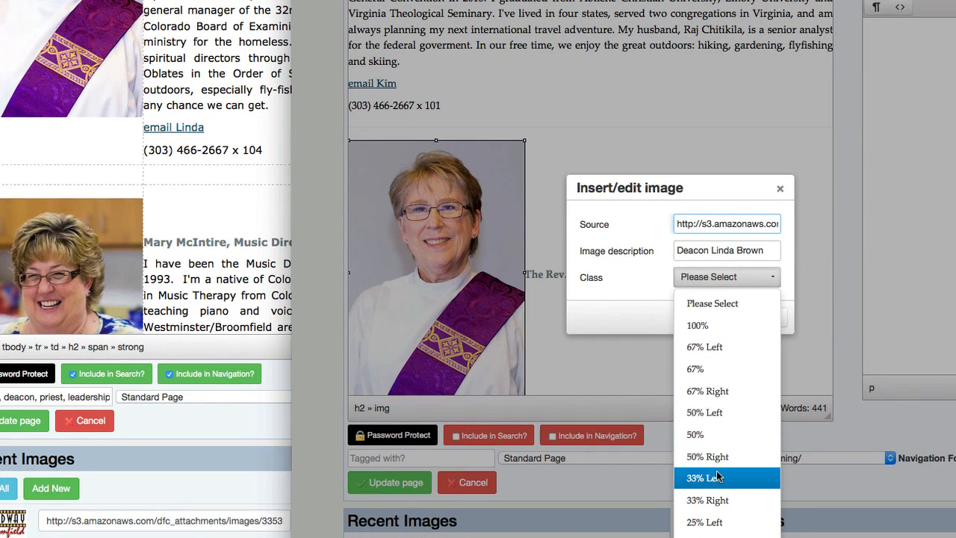
click(715, 498)
click(724, 317)
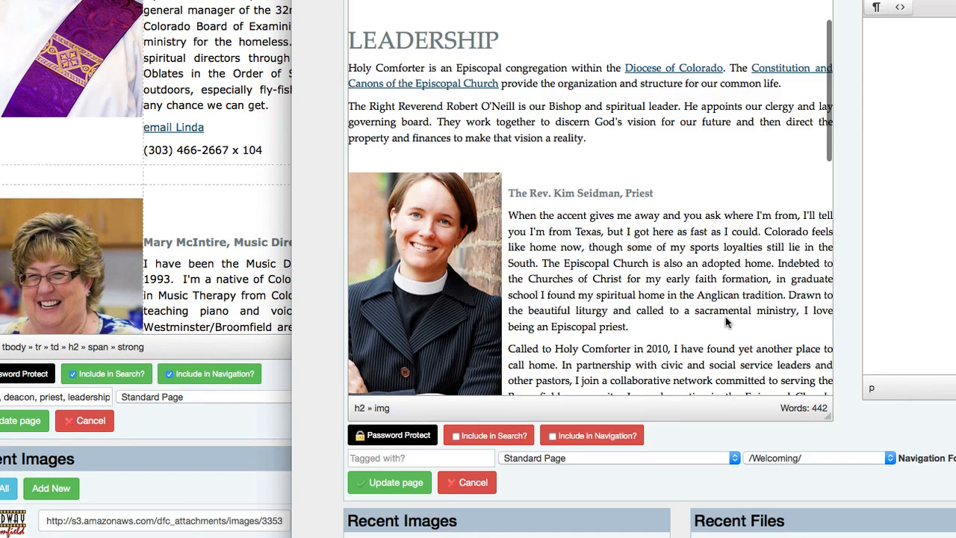
scroll(670, 341, down, 3)
click(672, 345)
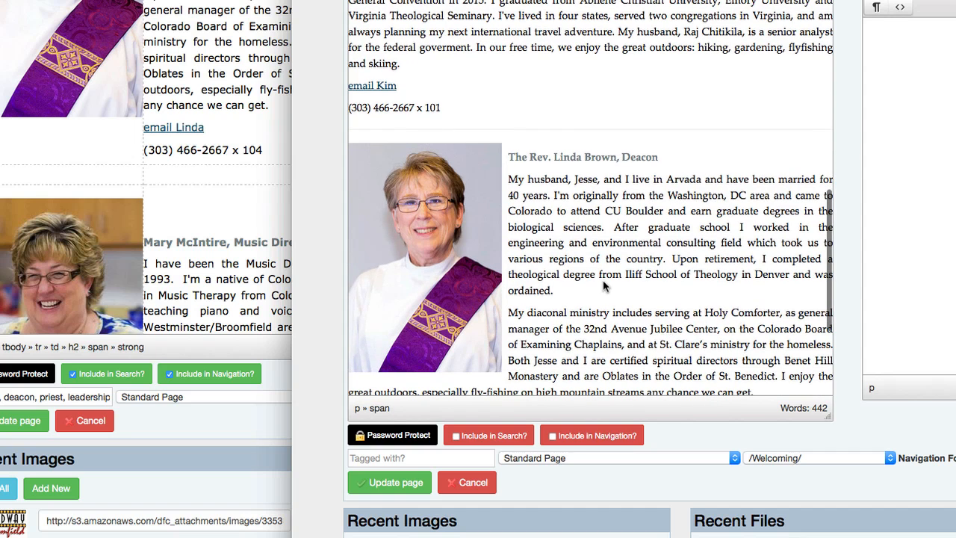
Update the page, review the deacon's bio live, and narrow the window to test reflow.
click(387, 484)
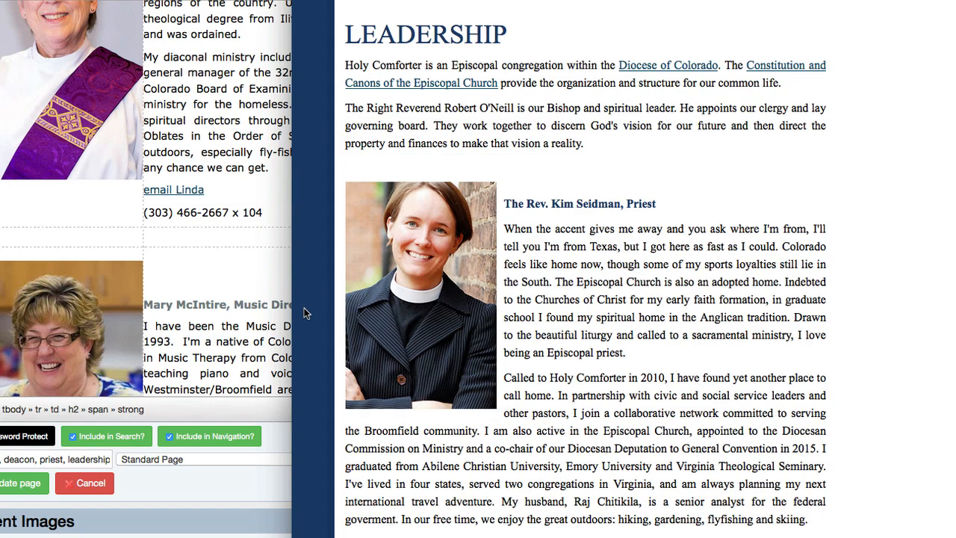
scroll(304, 312, down, 10)
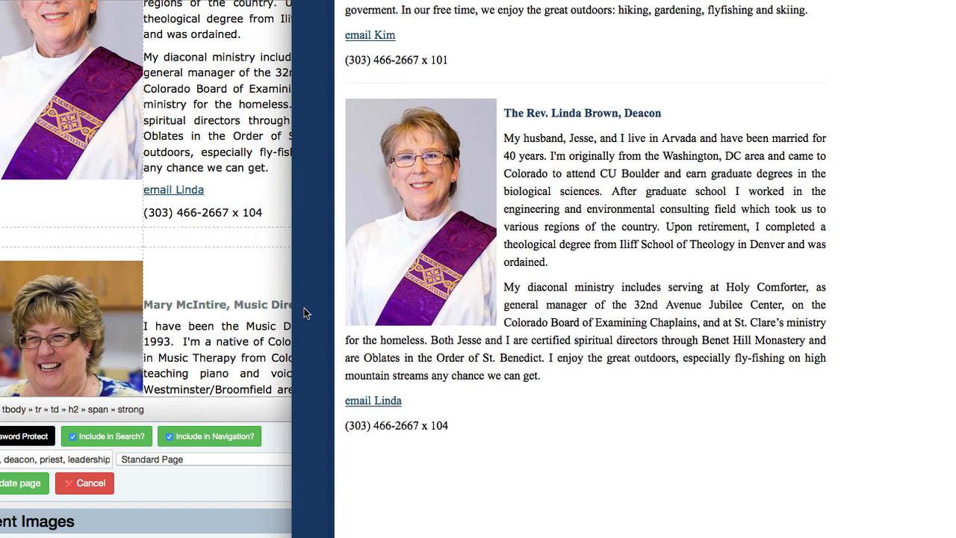
scroll(304, 311, up, 2)
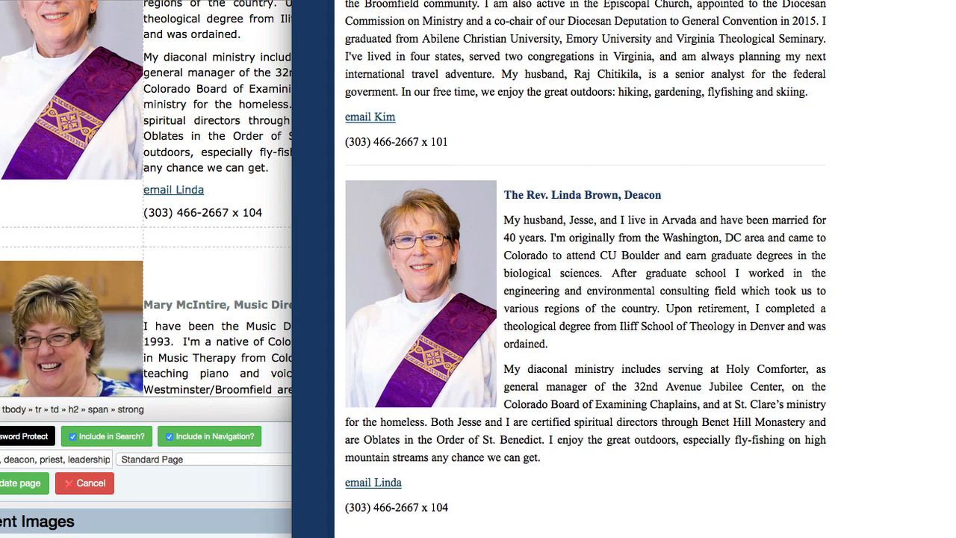
scroll(695, 325, up, 1)
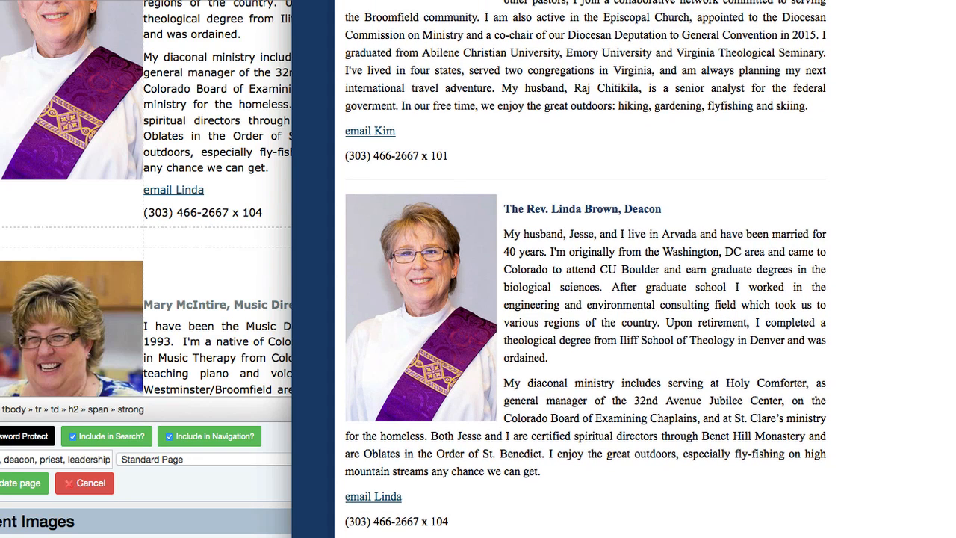
drag(953, 203, 909, 211)
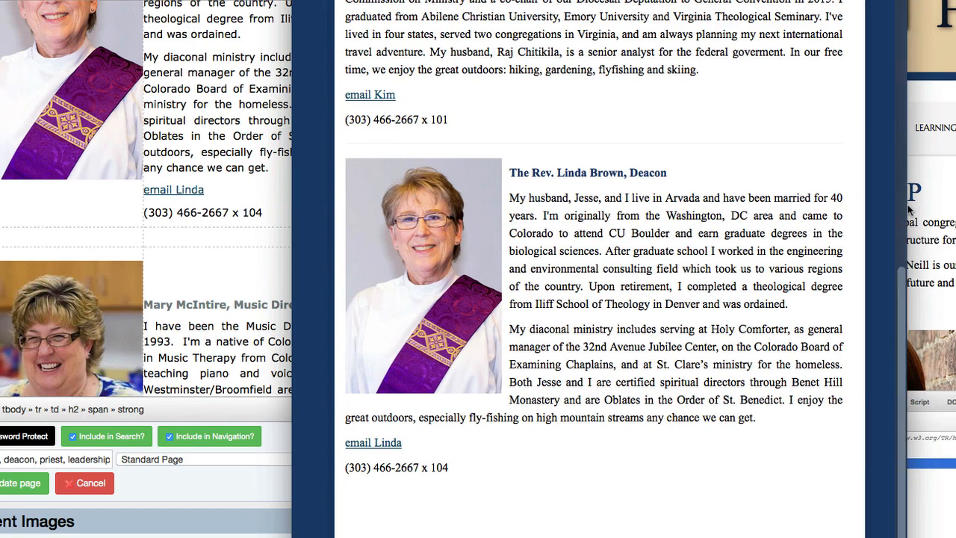
Return to the old page's editor and review its HTML source, closing it unchanged.
click(151, 216)
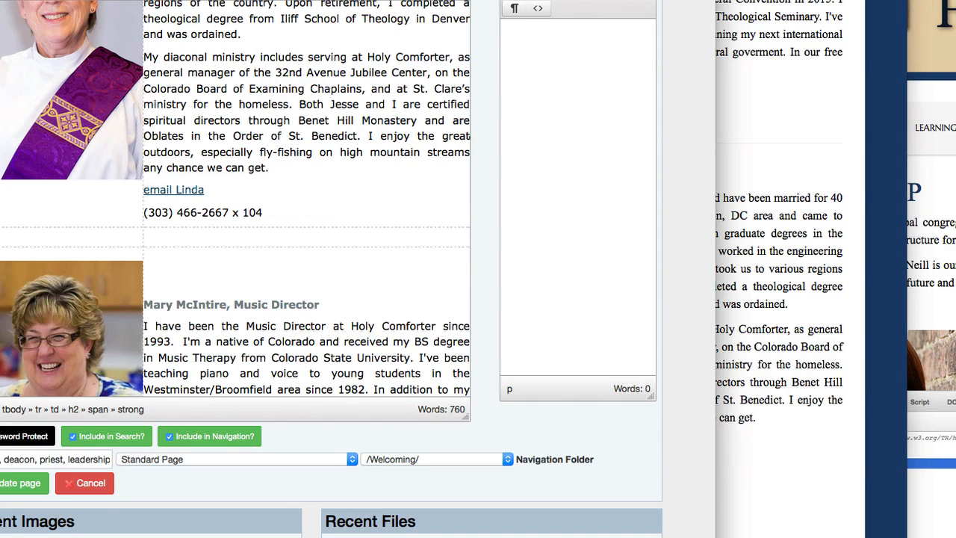
key(ctrl+Tab)
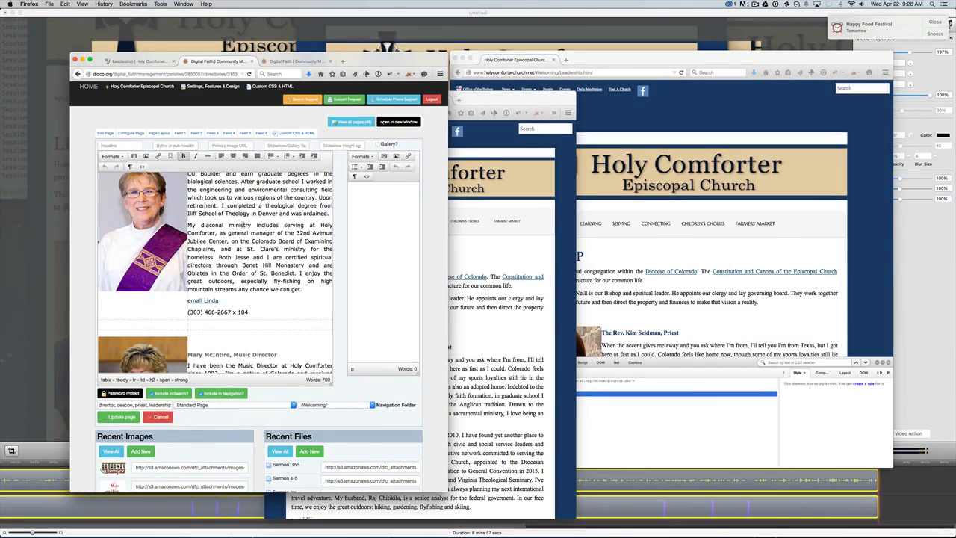
scroll(245, 282, down, 15)
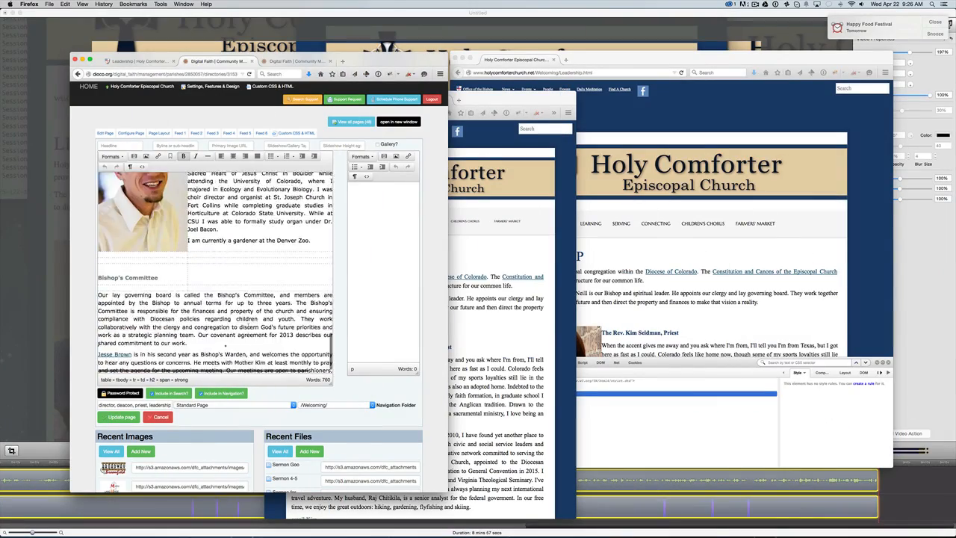
scroll(248, 327, up, 10)
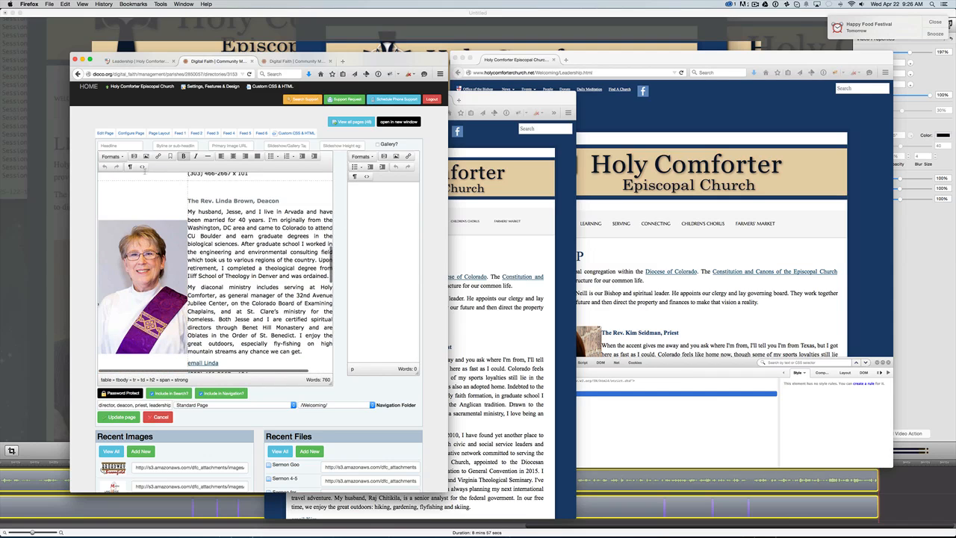
click(142, 167)
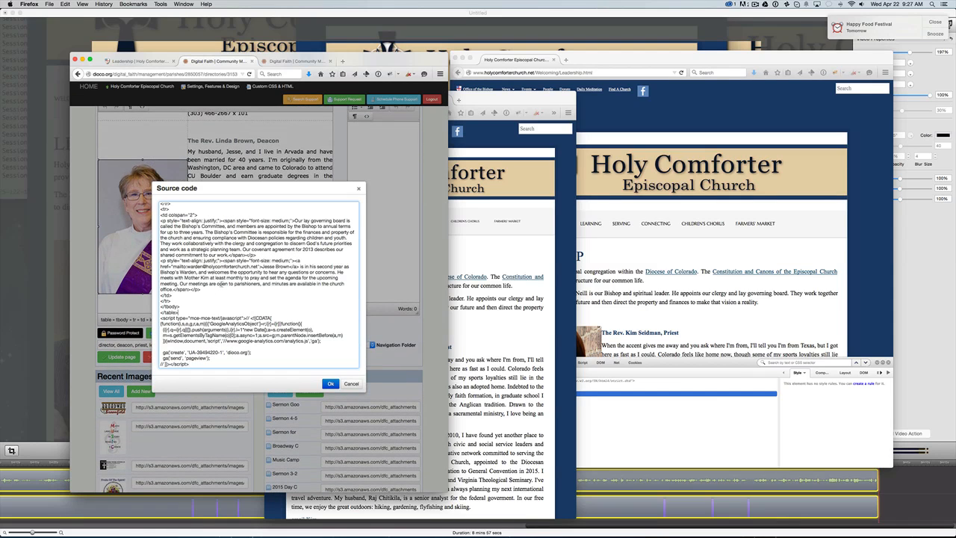
scroll(197, 311, up, 10)
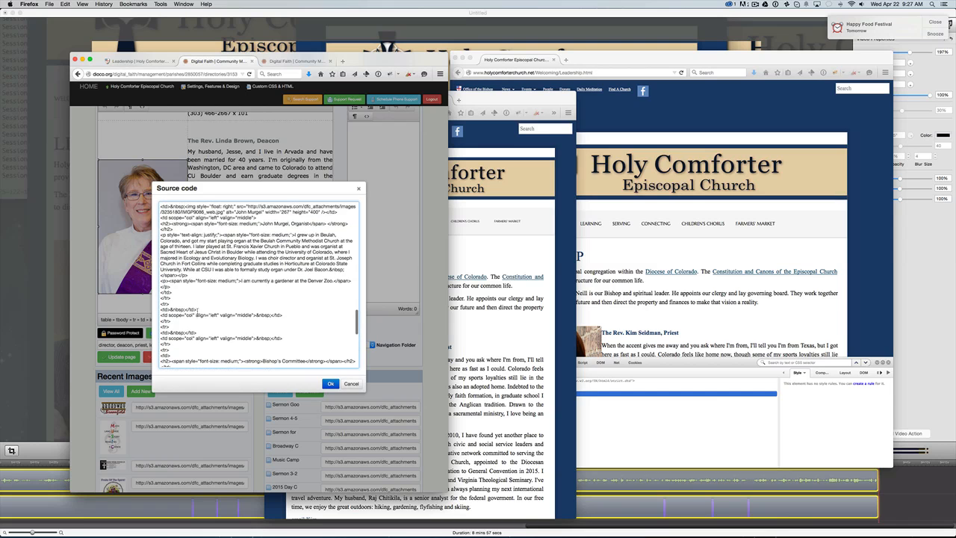
scroll(239, 273, up, 15)
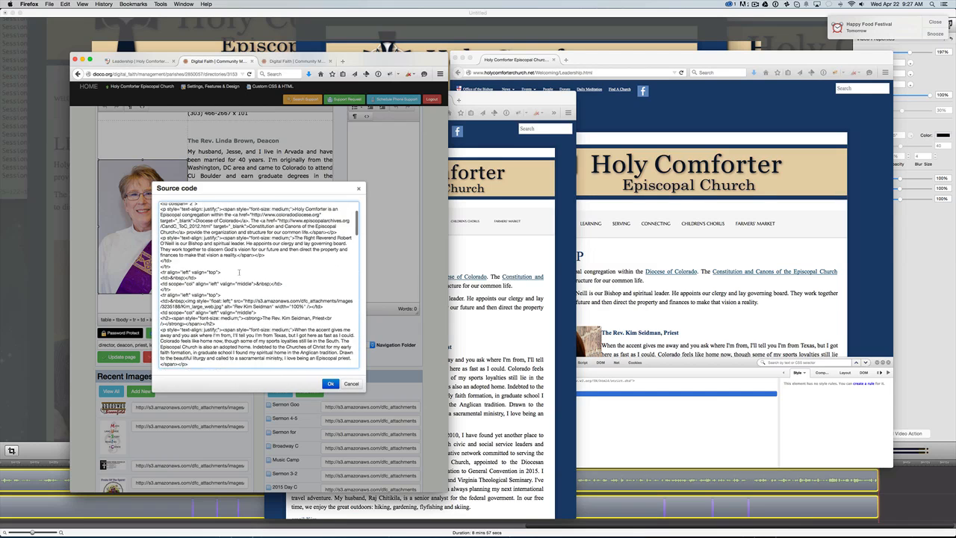
scroll(239, 271, down, 10)
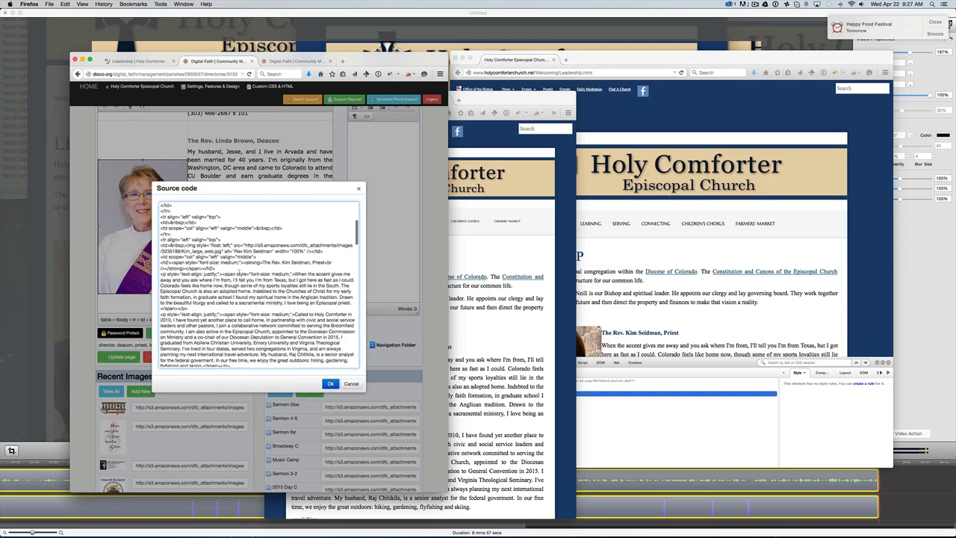
scroll(239, 270, up, 15)
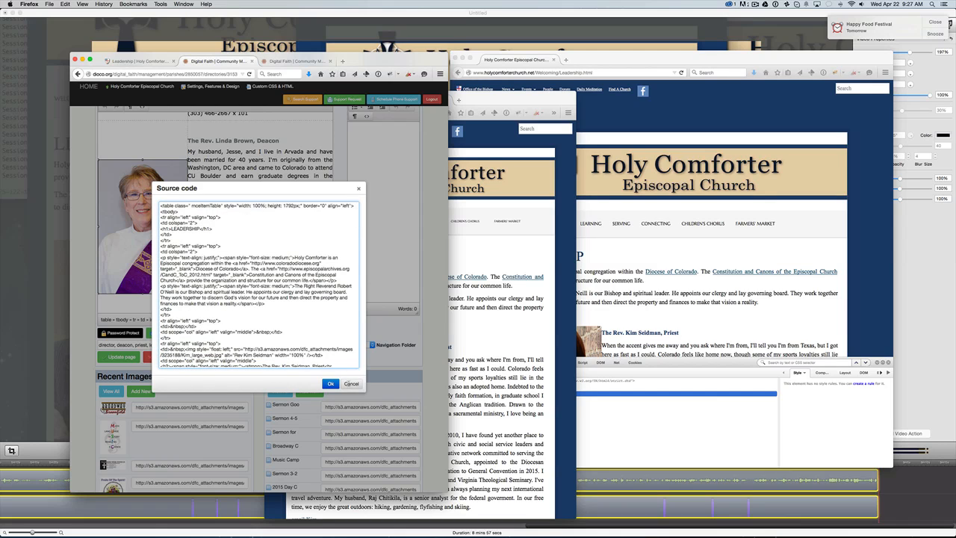
click(351, 383)
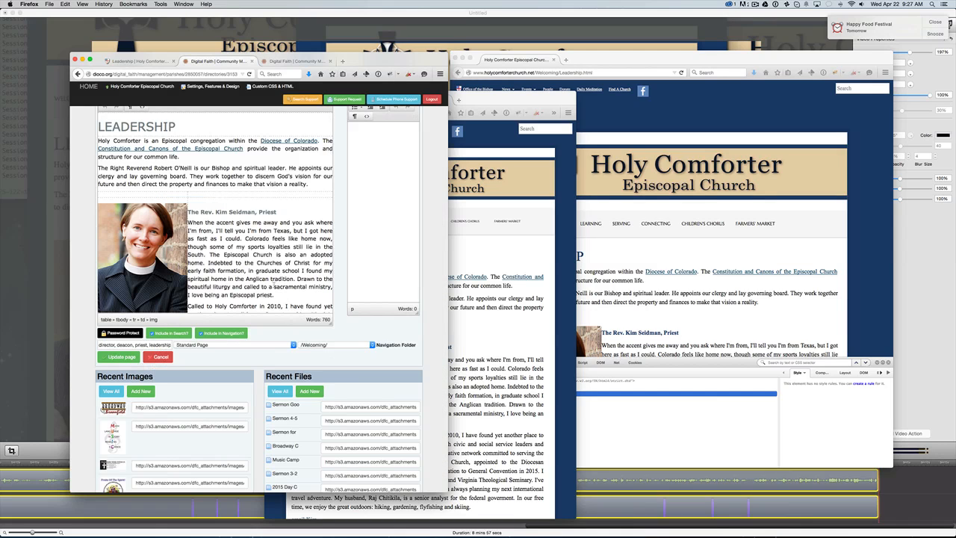